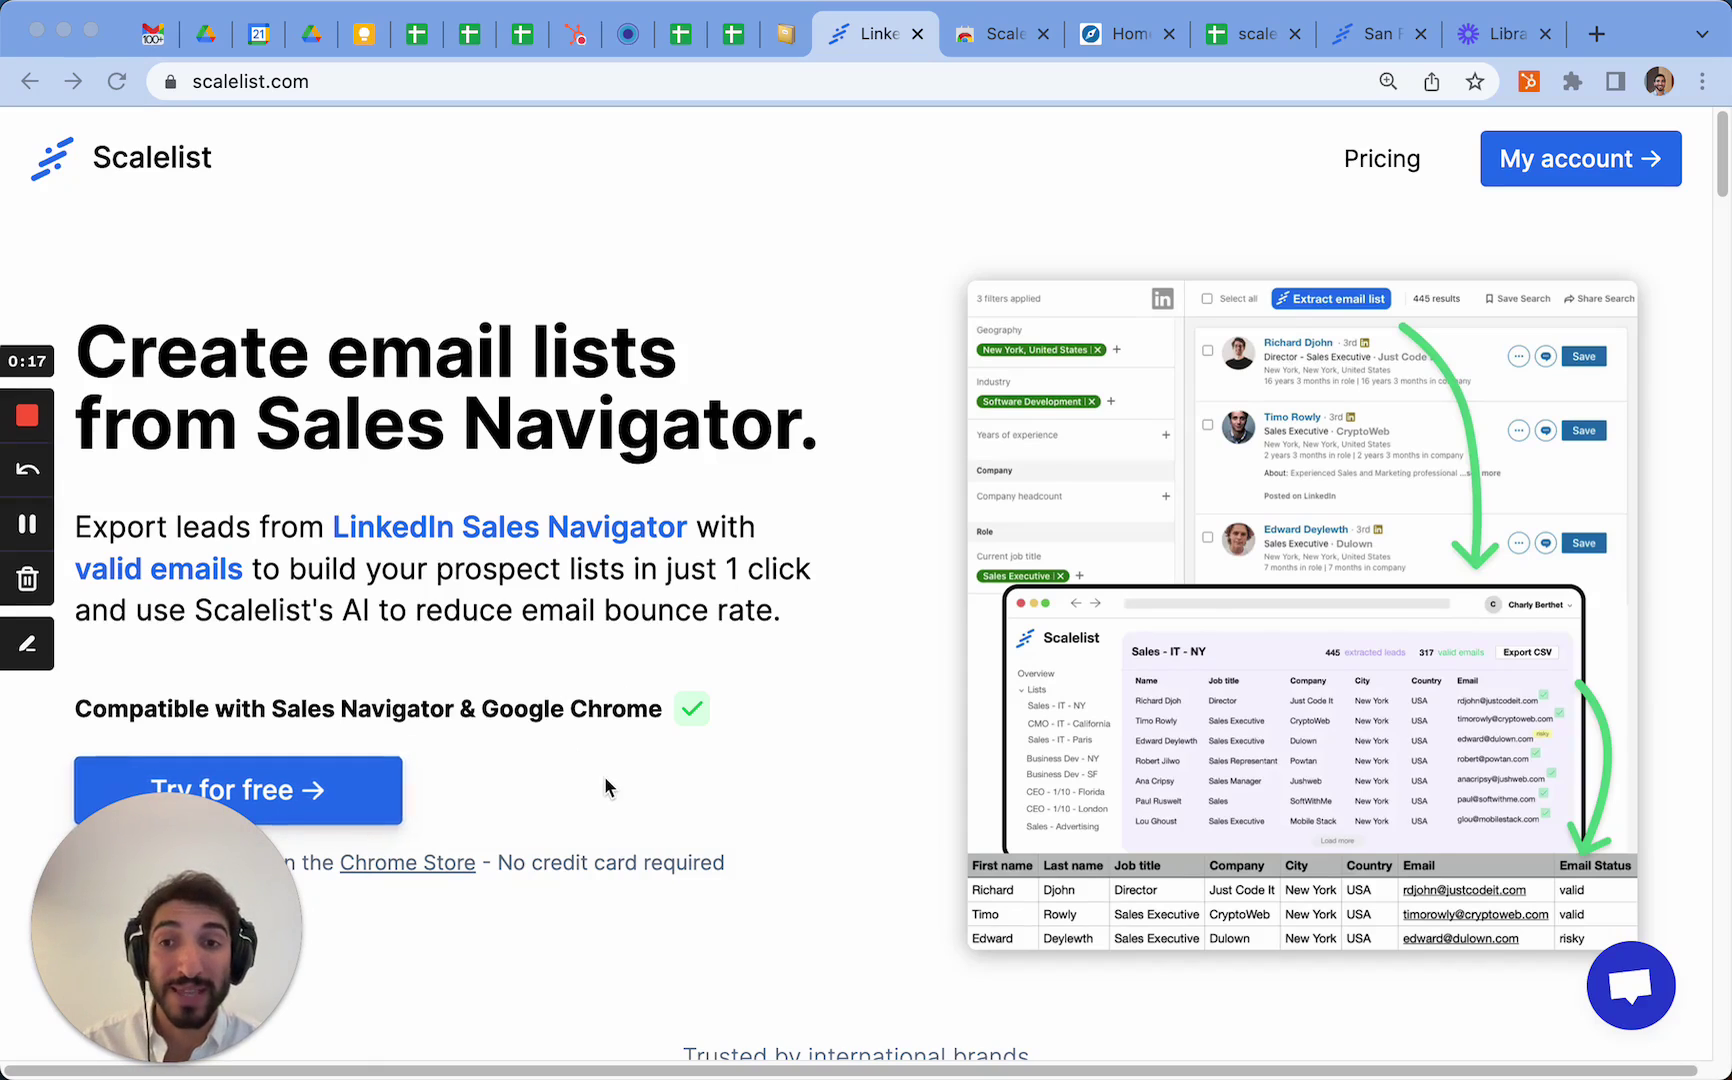
Step: Install the Scalelist: Linkedin Scraper & Email Finder extension from the Chrome Web Store, then return to Sales Navigator
left_click(1010, 36)
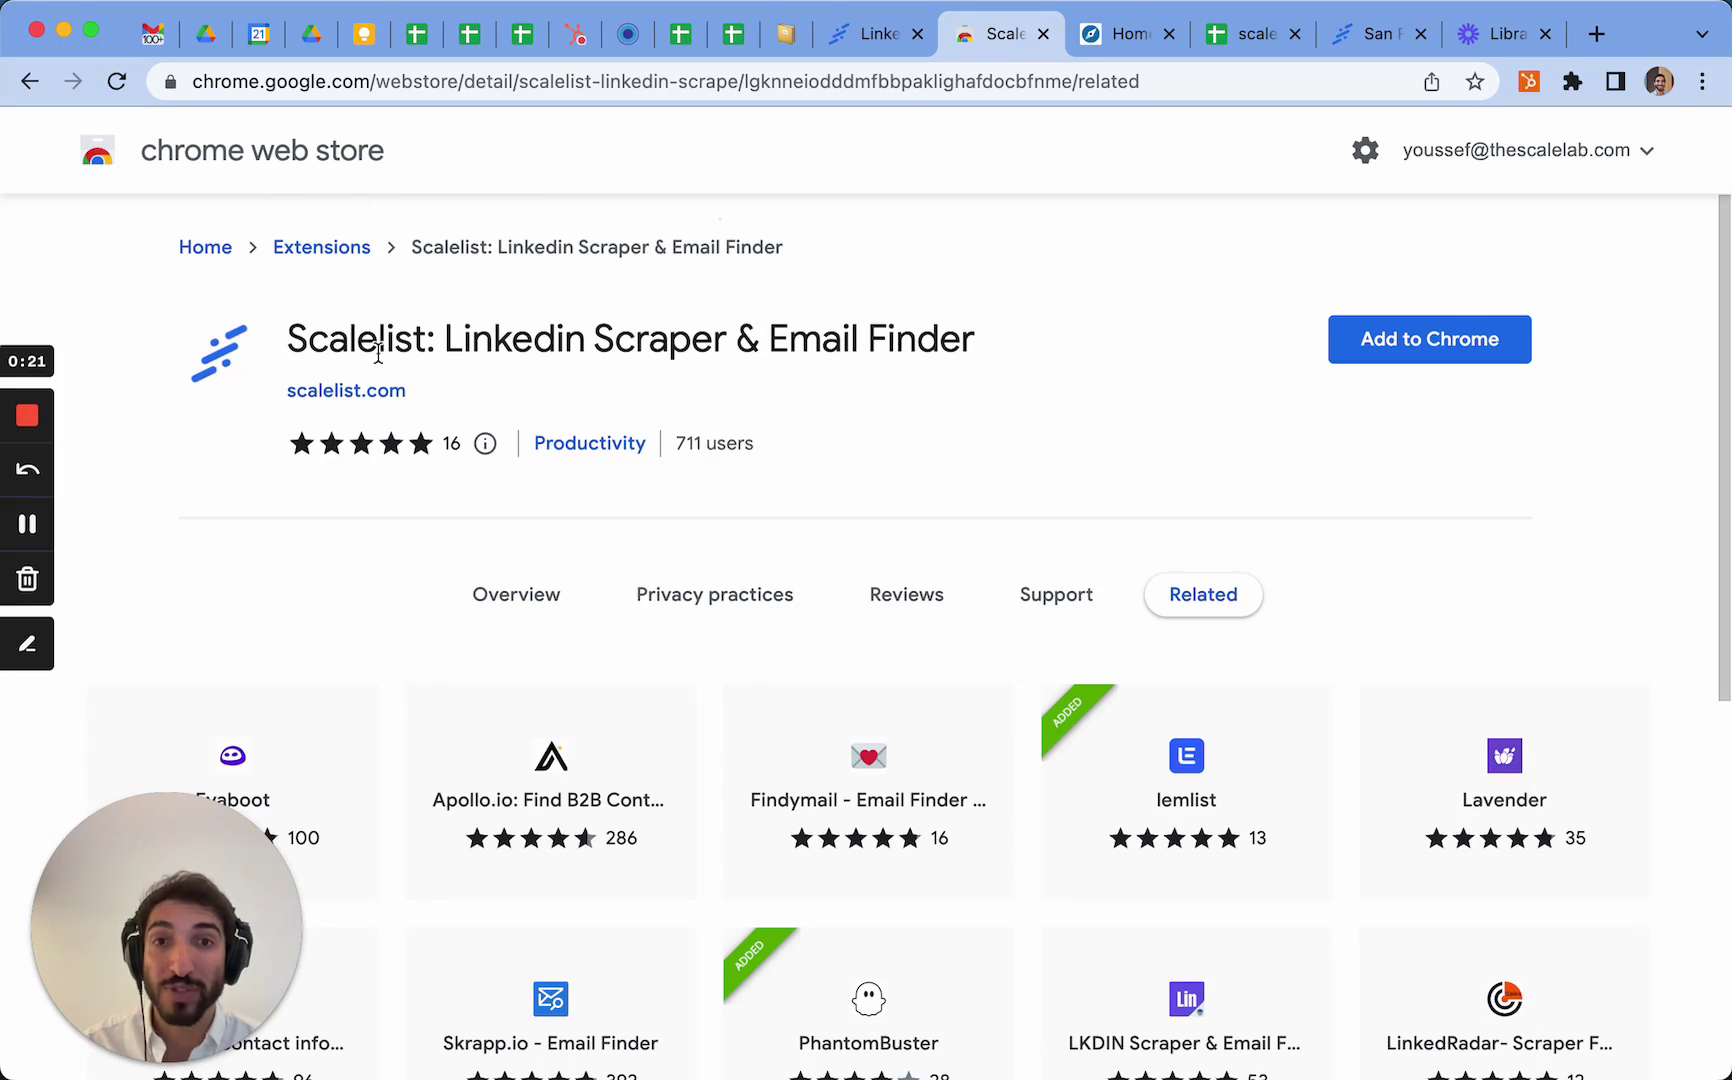
left_click(1472, 343)
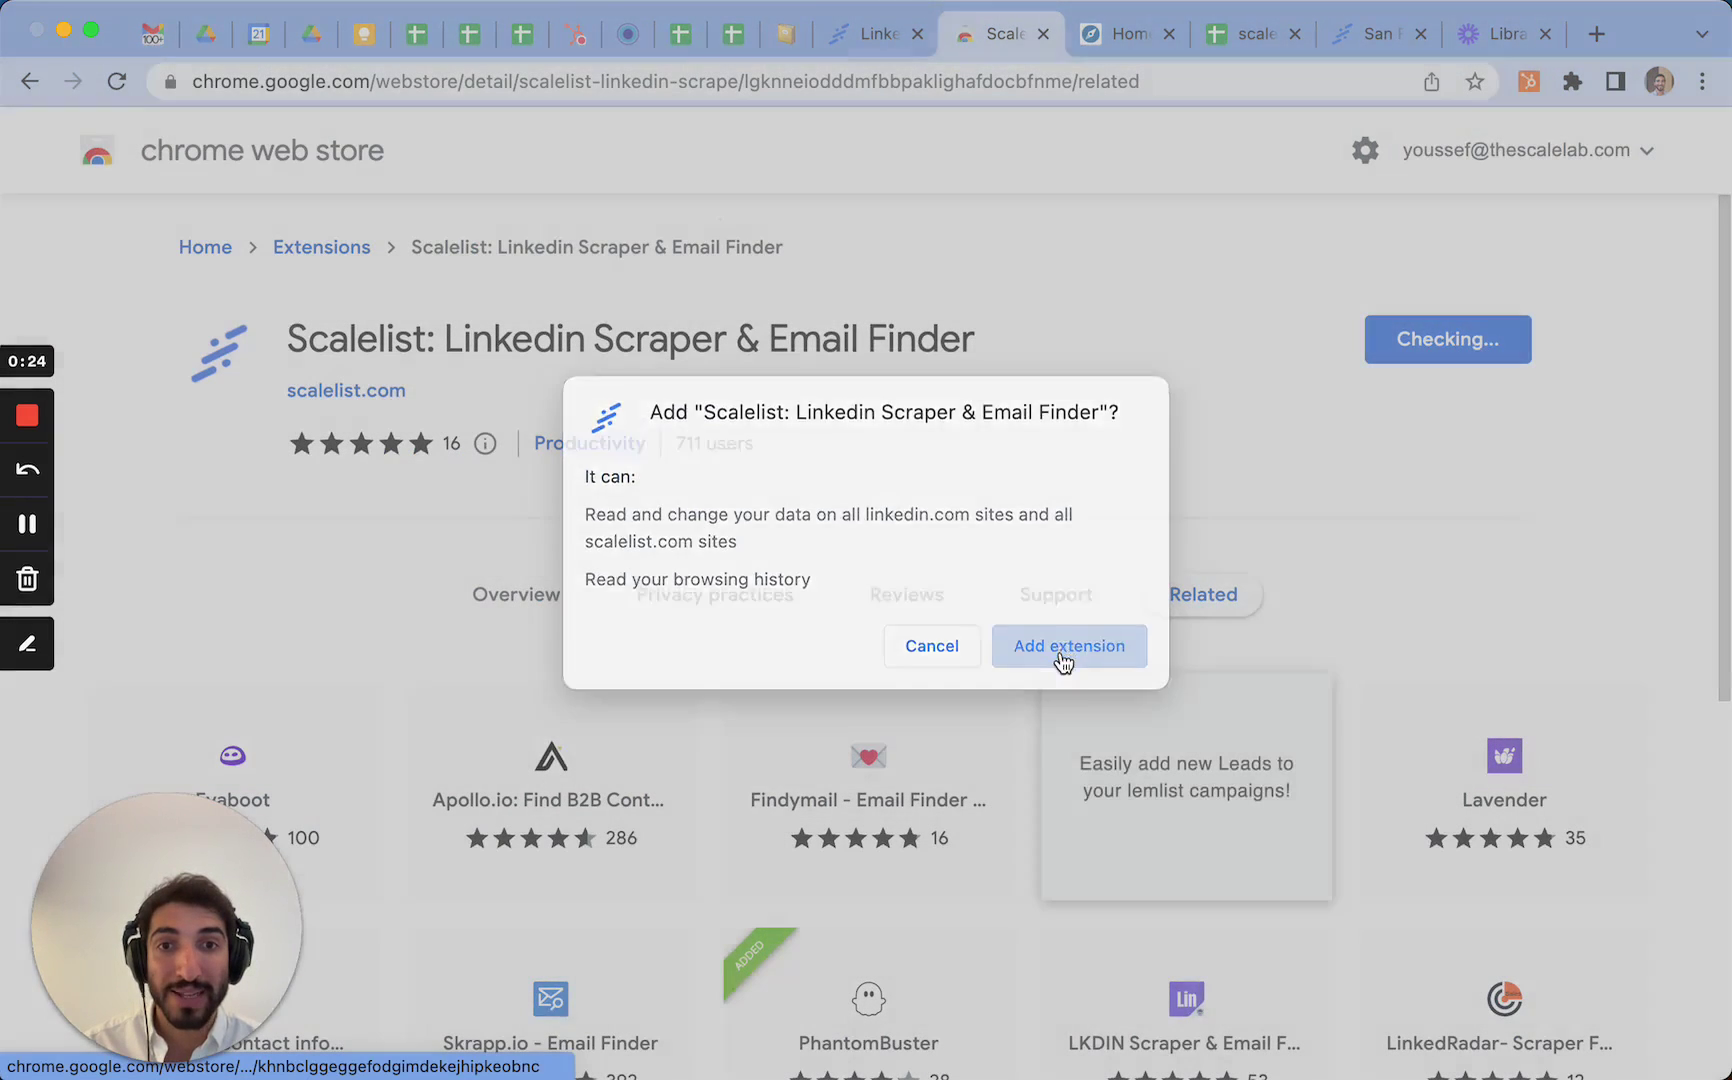
left_click(1063, 658)
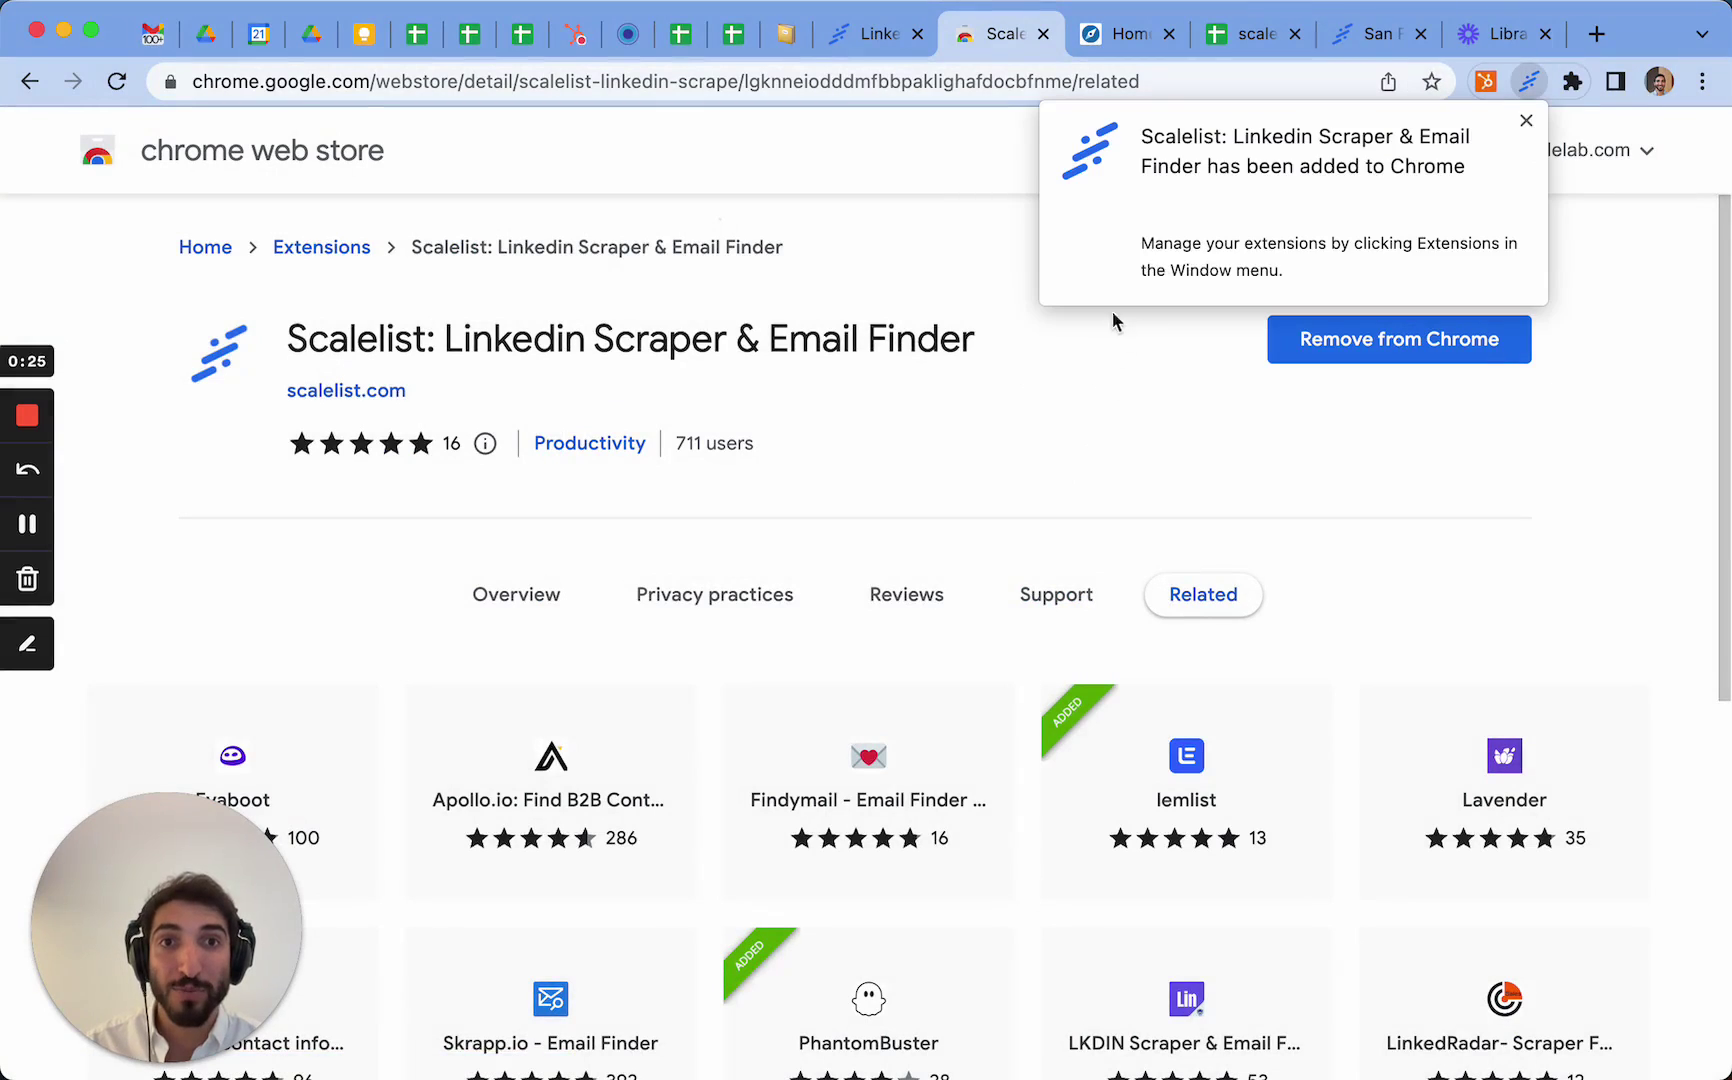
left_click(1119, 40)
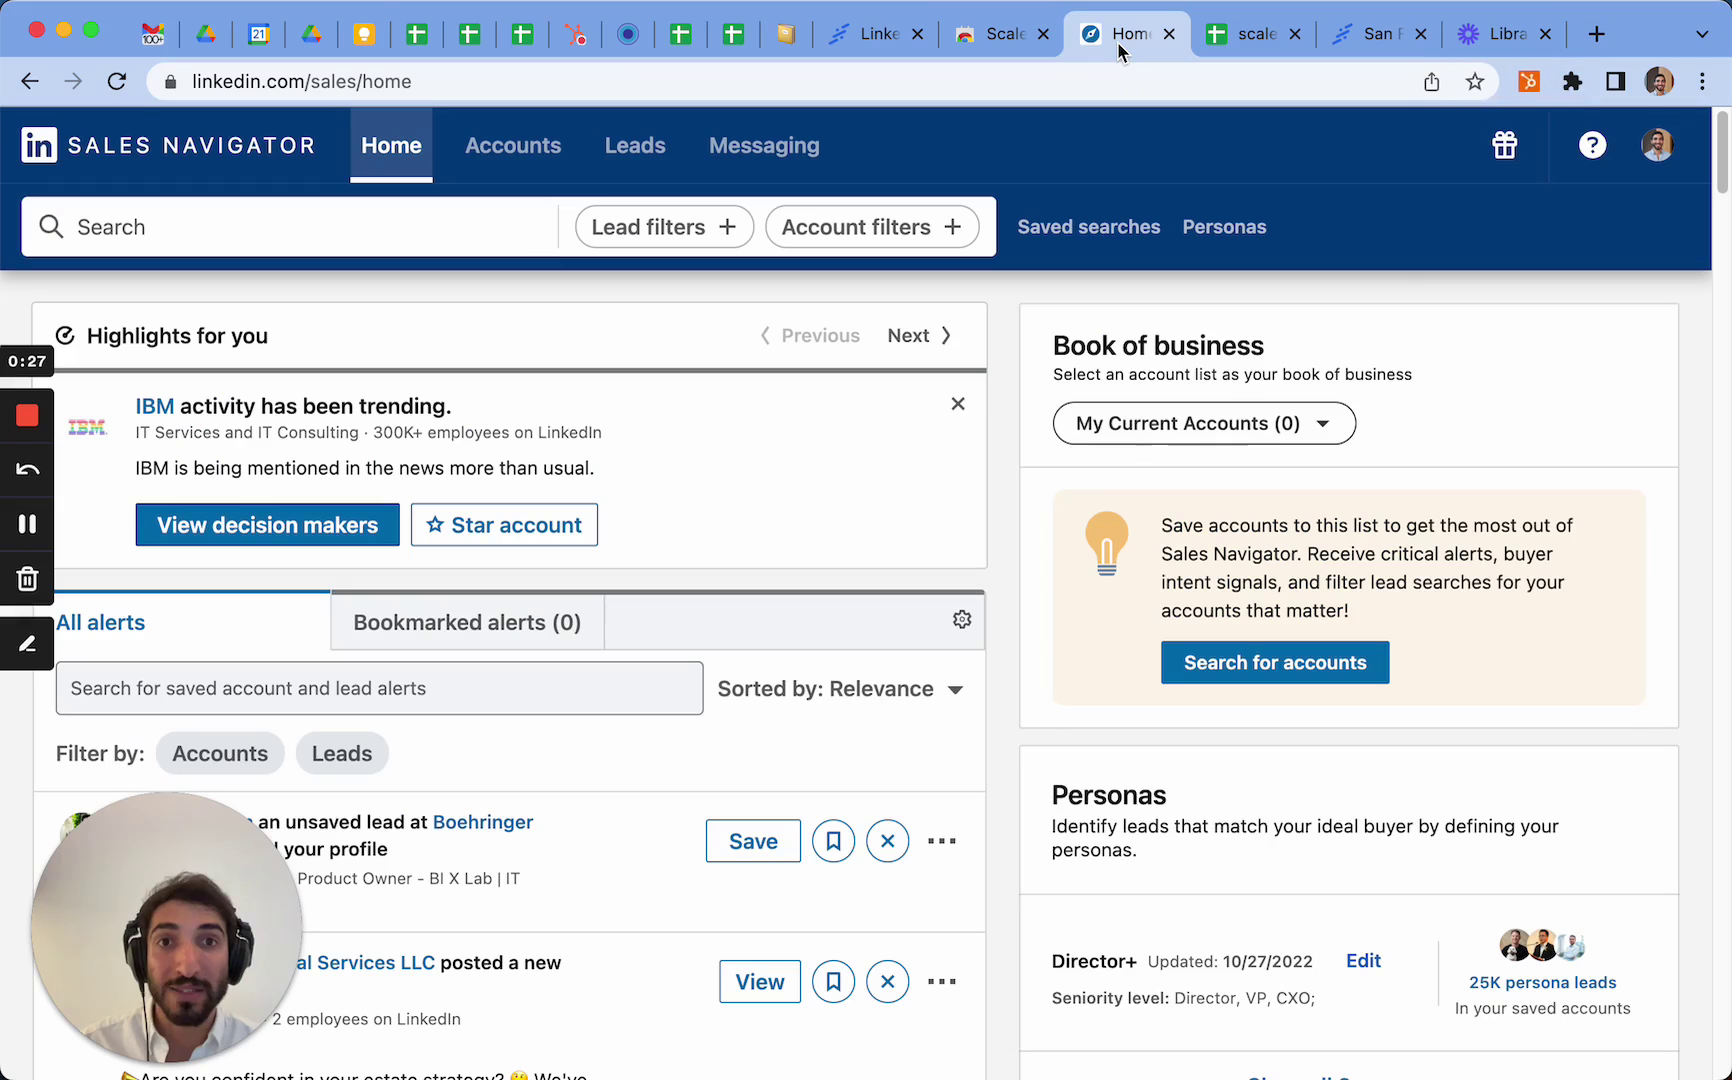
Step: Reload Sales Navigator and filter leads by current job title 'head of sales'
left_click(117, 81)
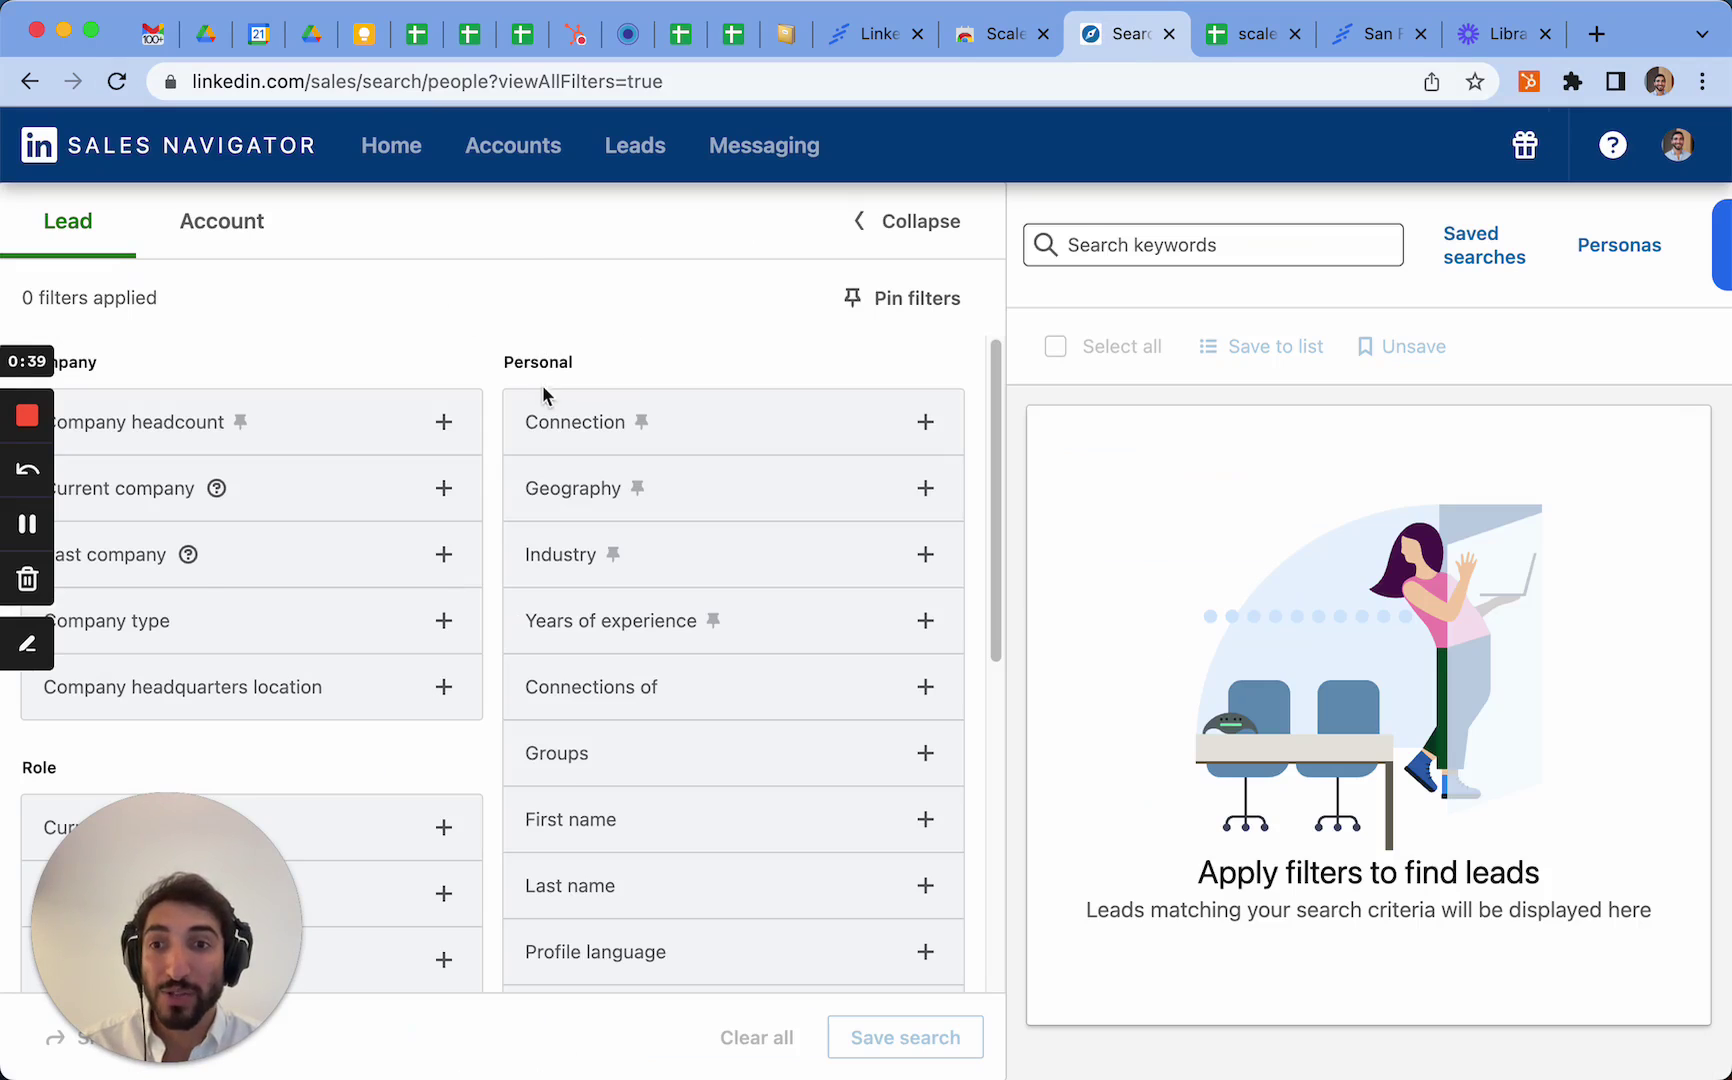
scroll(541, 387, "down", 3)
left_click(278, 707)
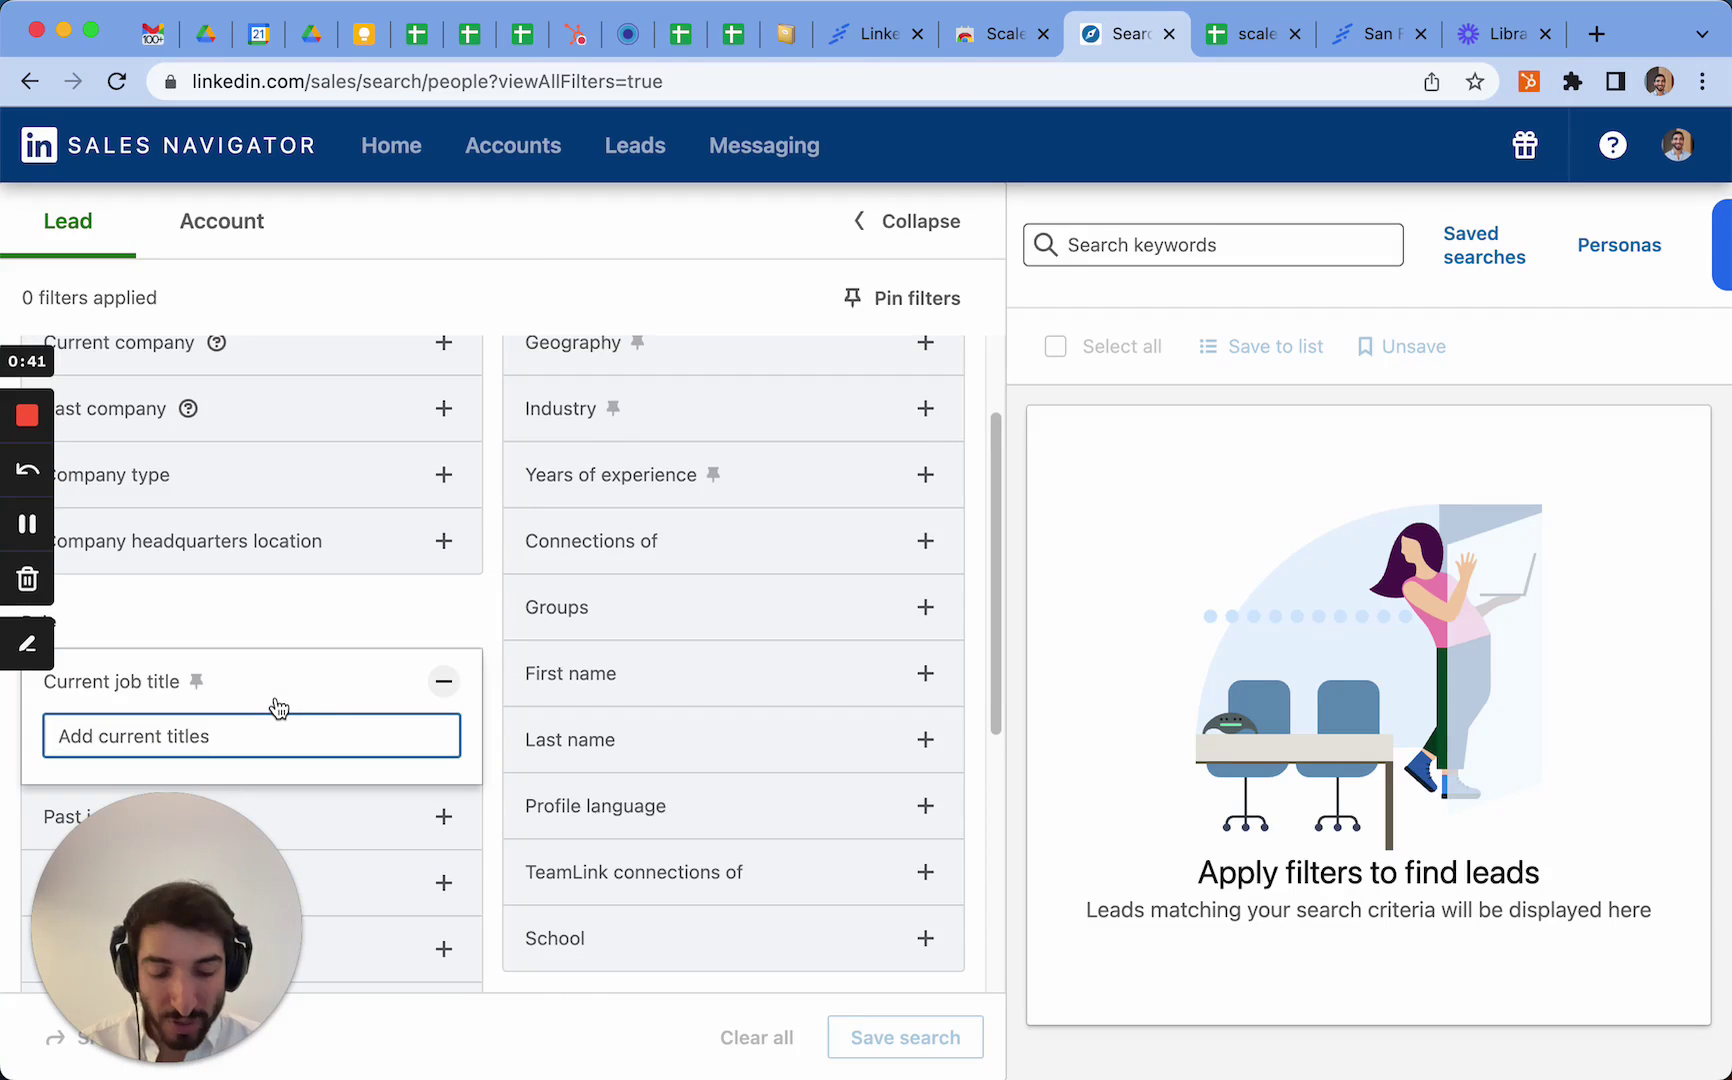
type("\"head of sales")
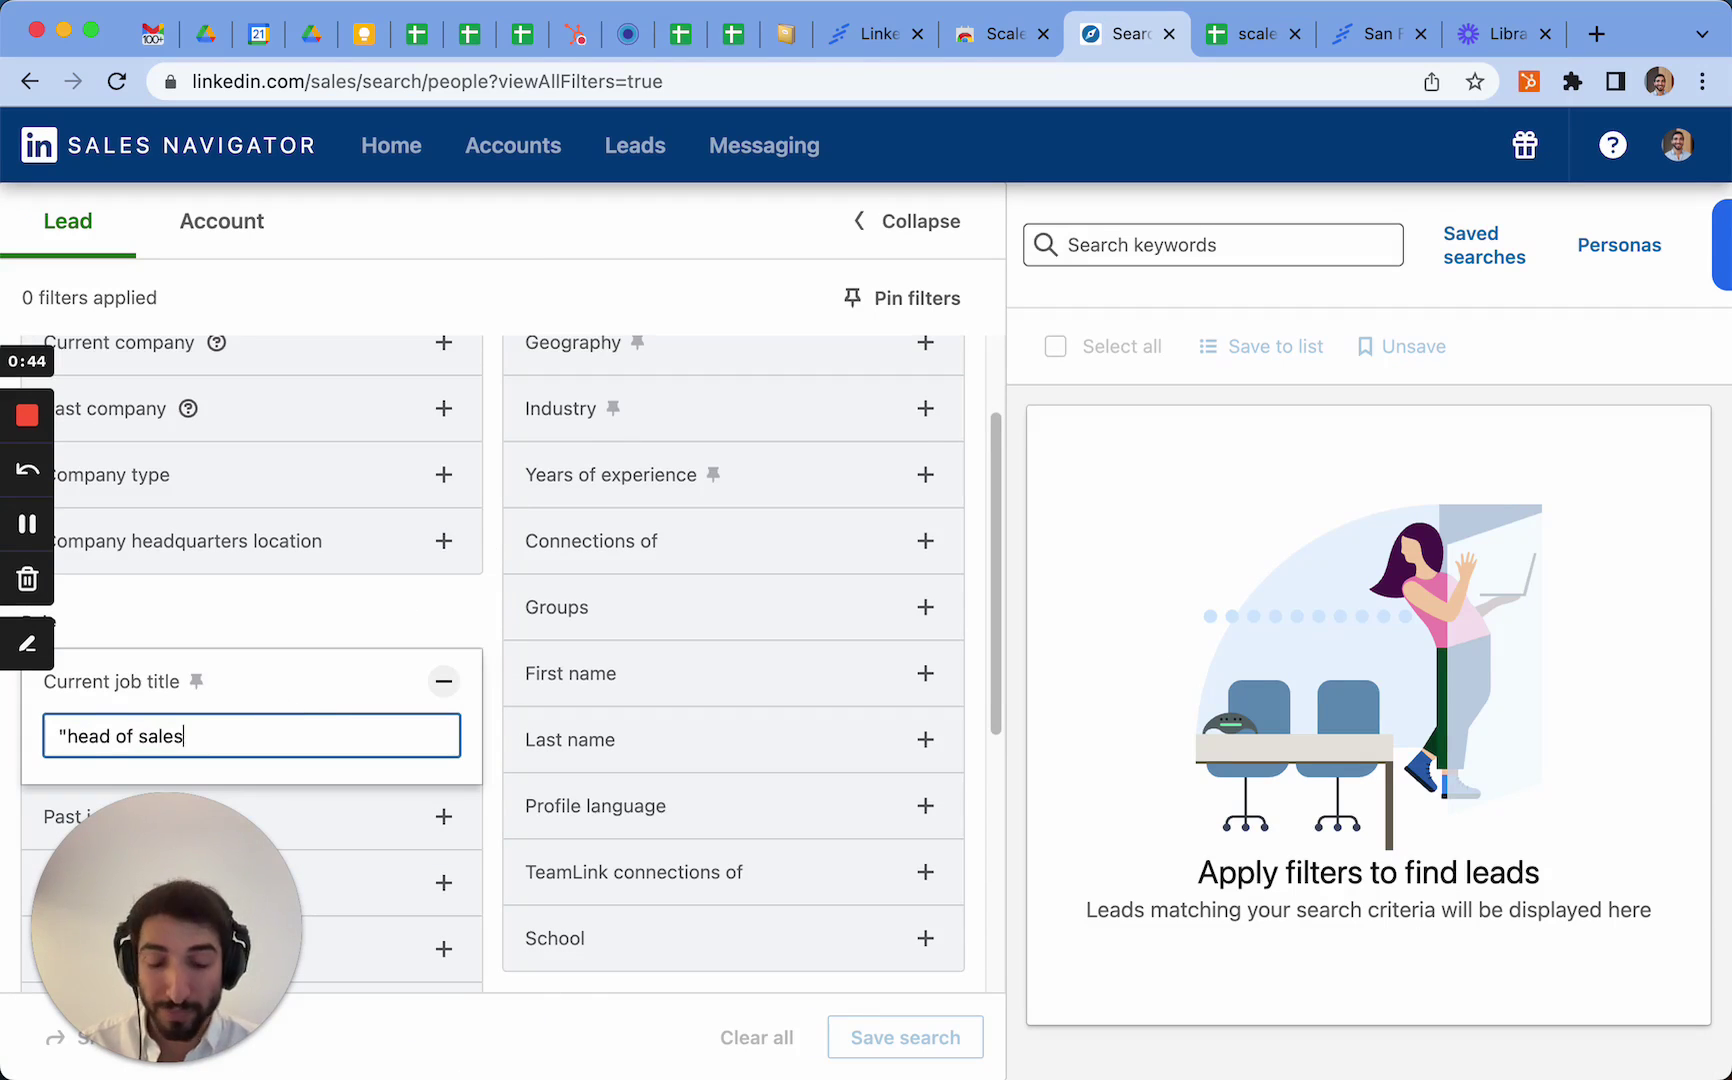
key("Return")
Step: Add London, England, United Kingdom as the geography filter
scroll(766, 588, "up", 3)
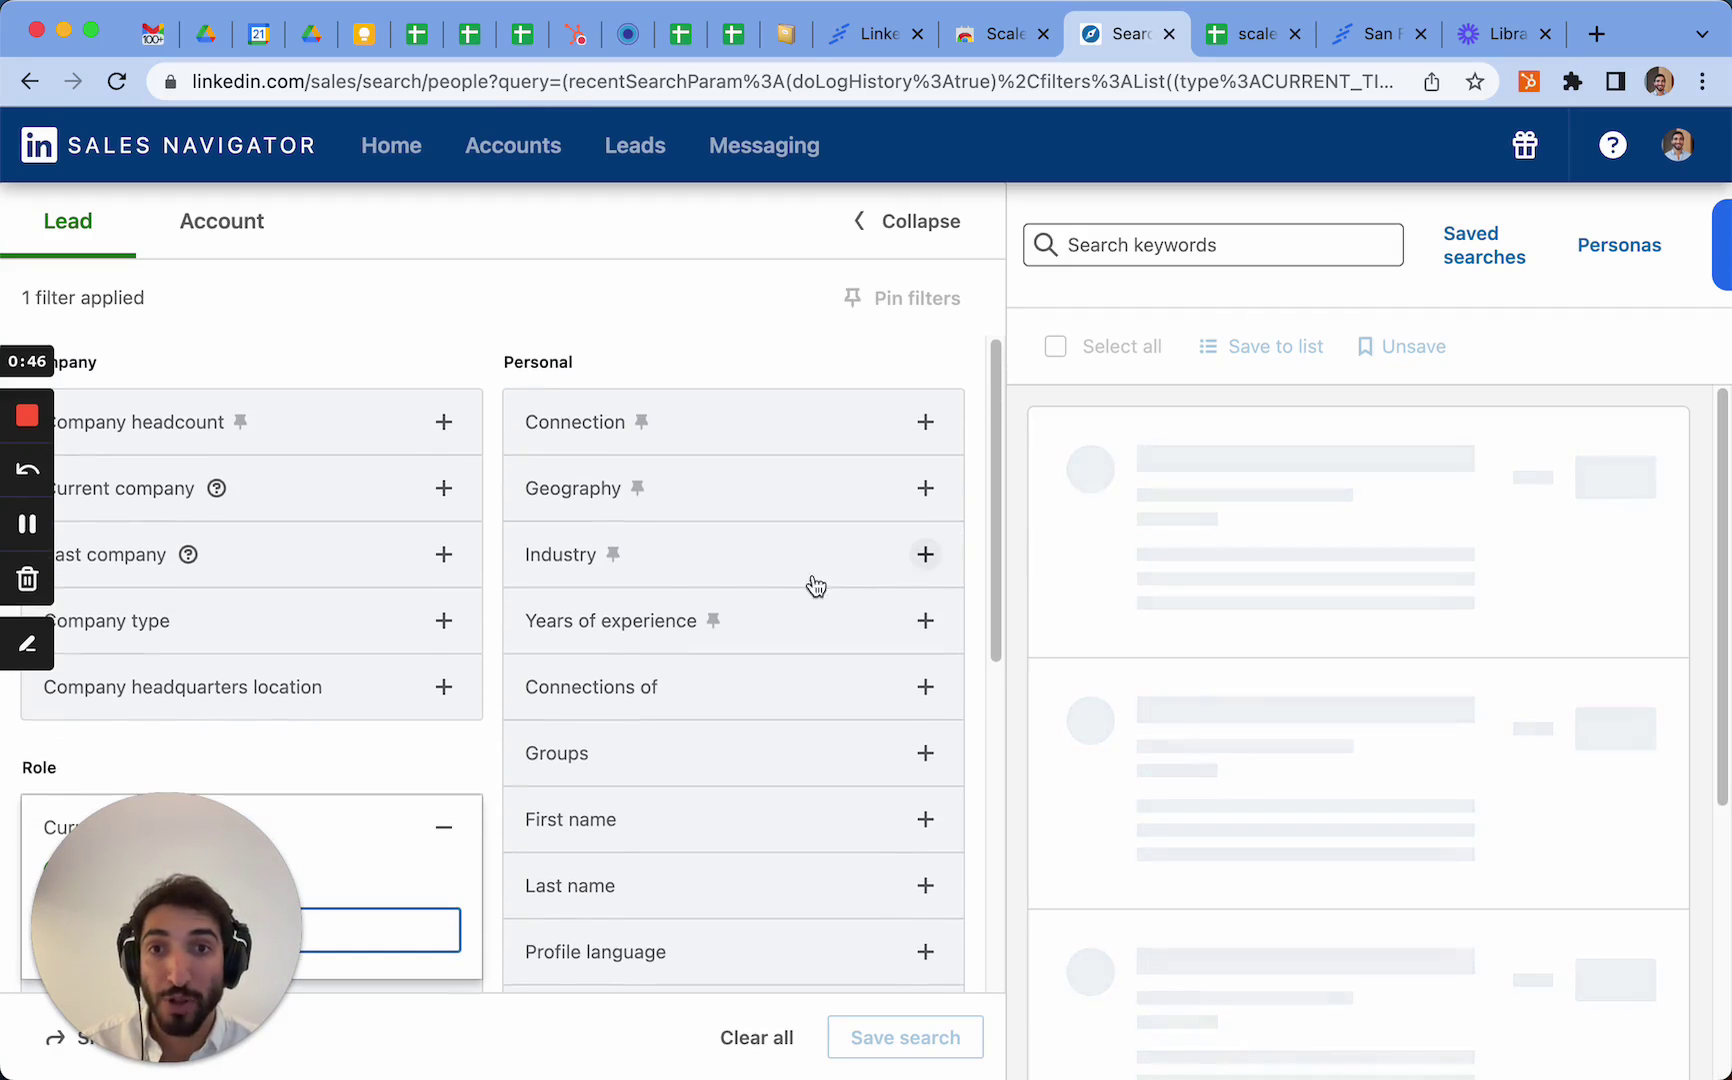
left_click(730, 505)
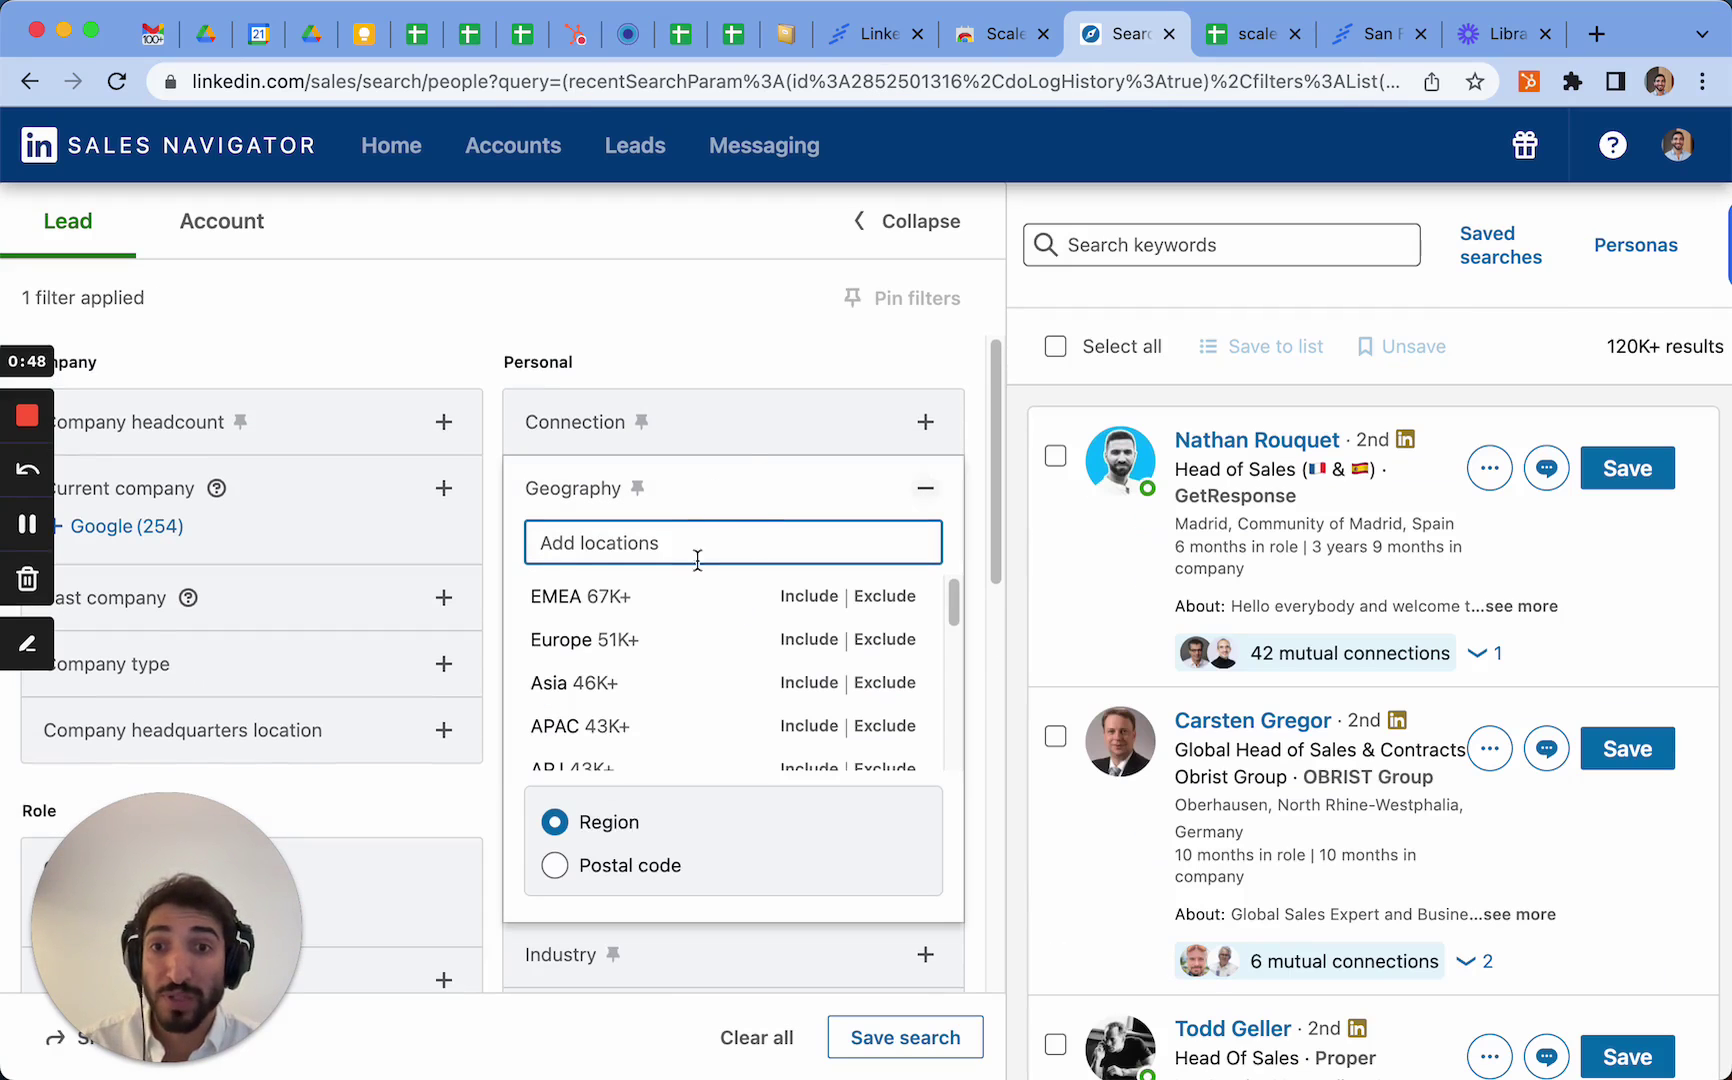
type("london")
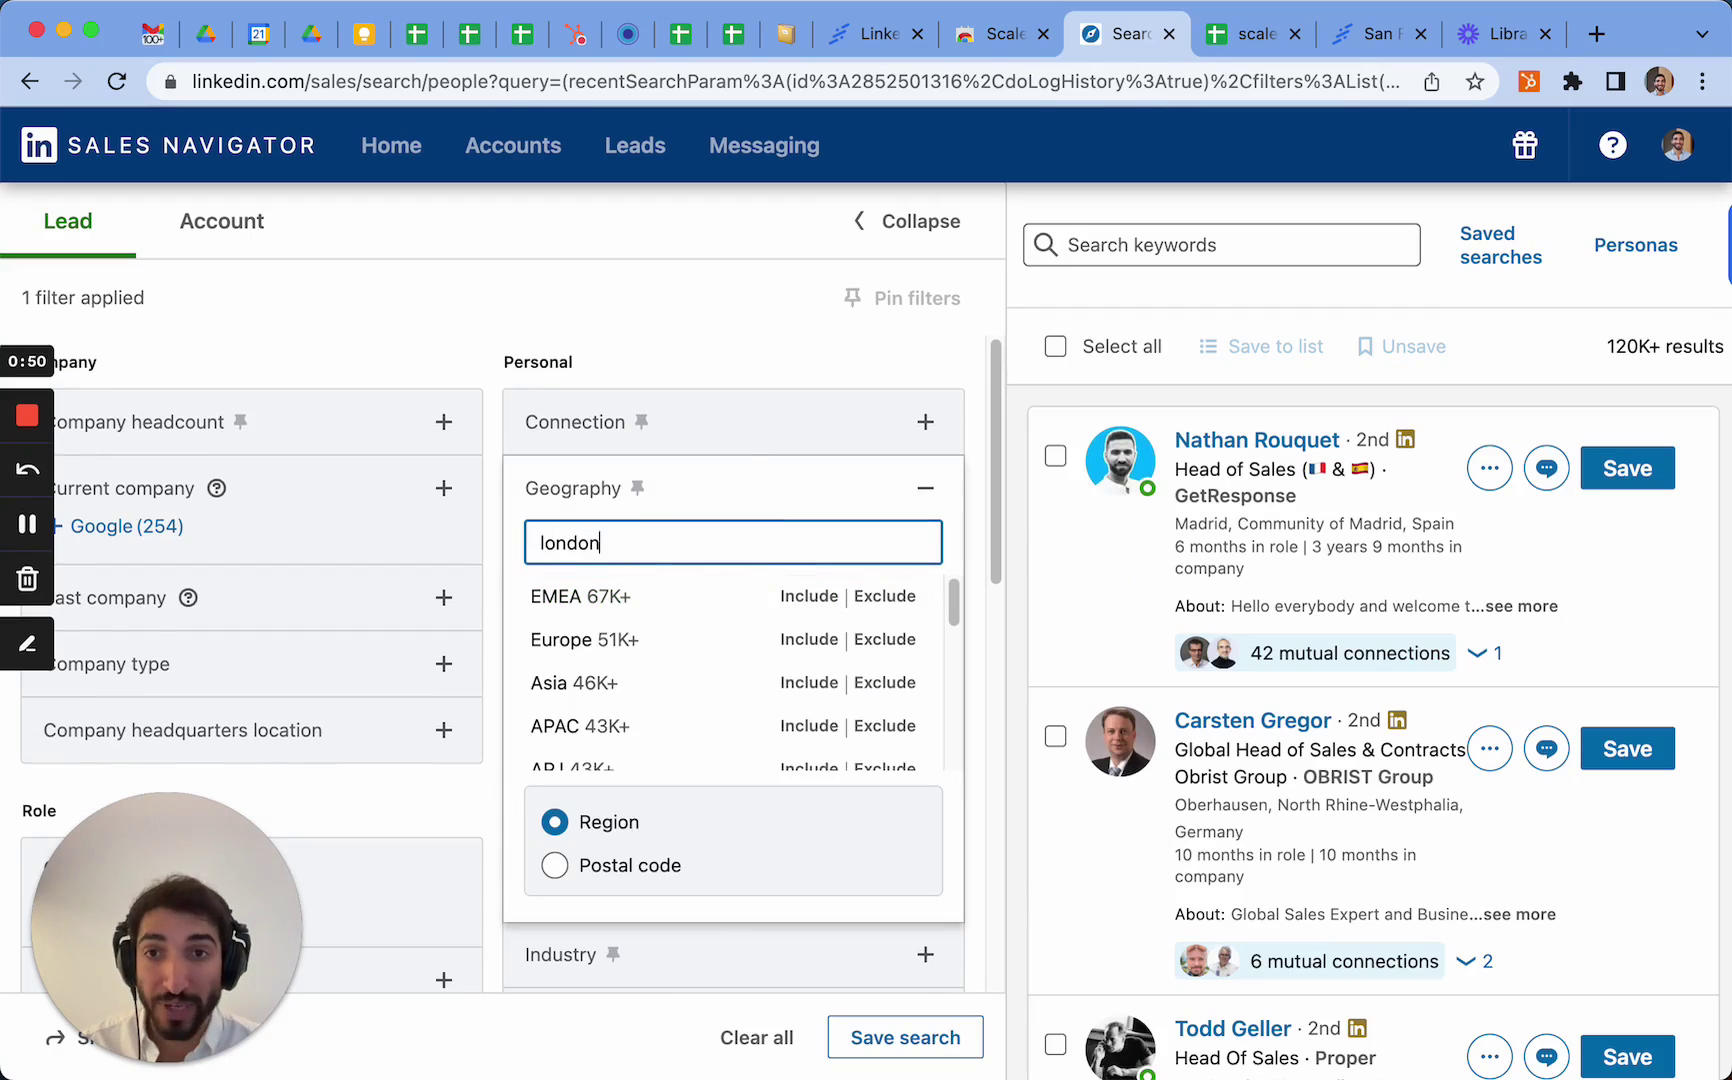
left_click(809, 596)
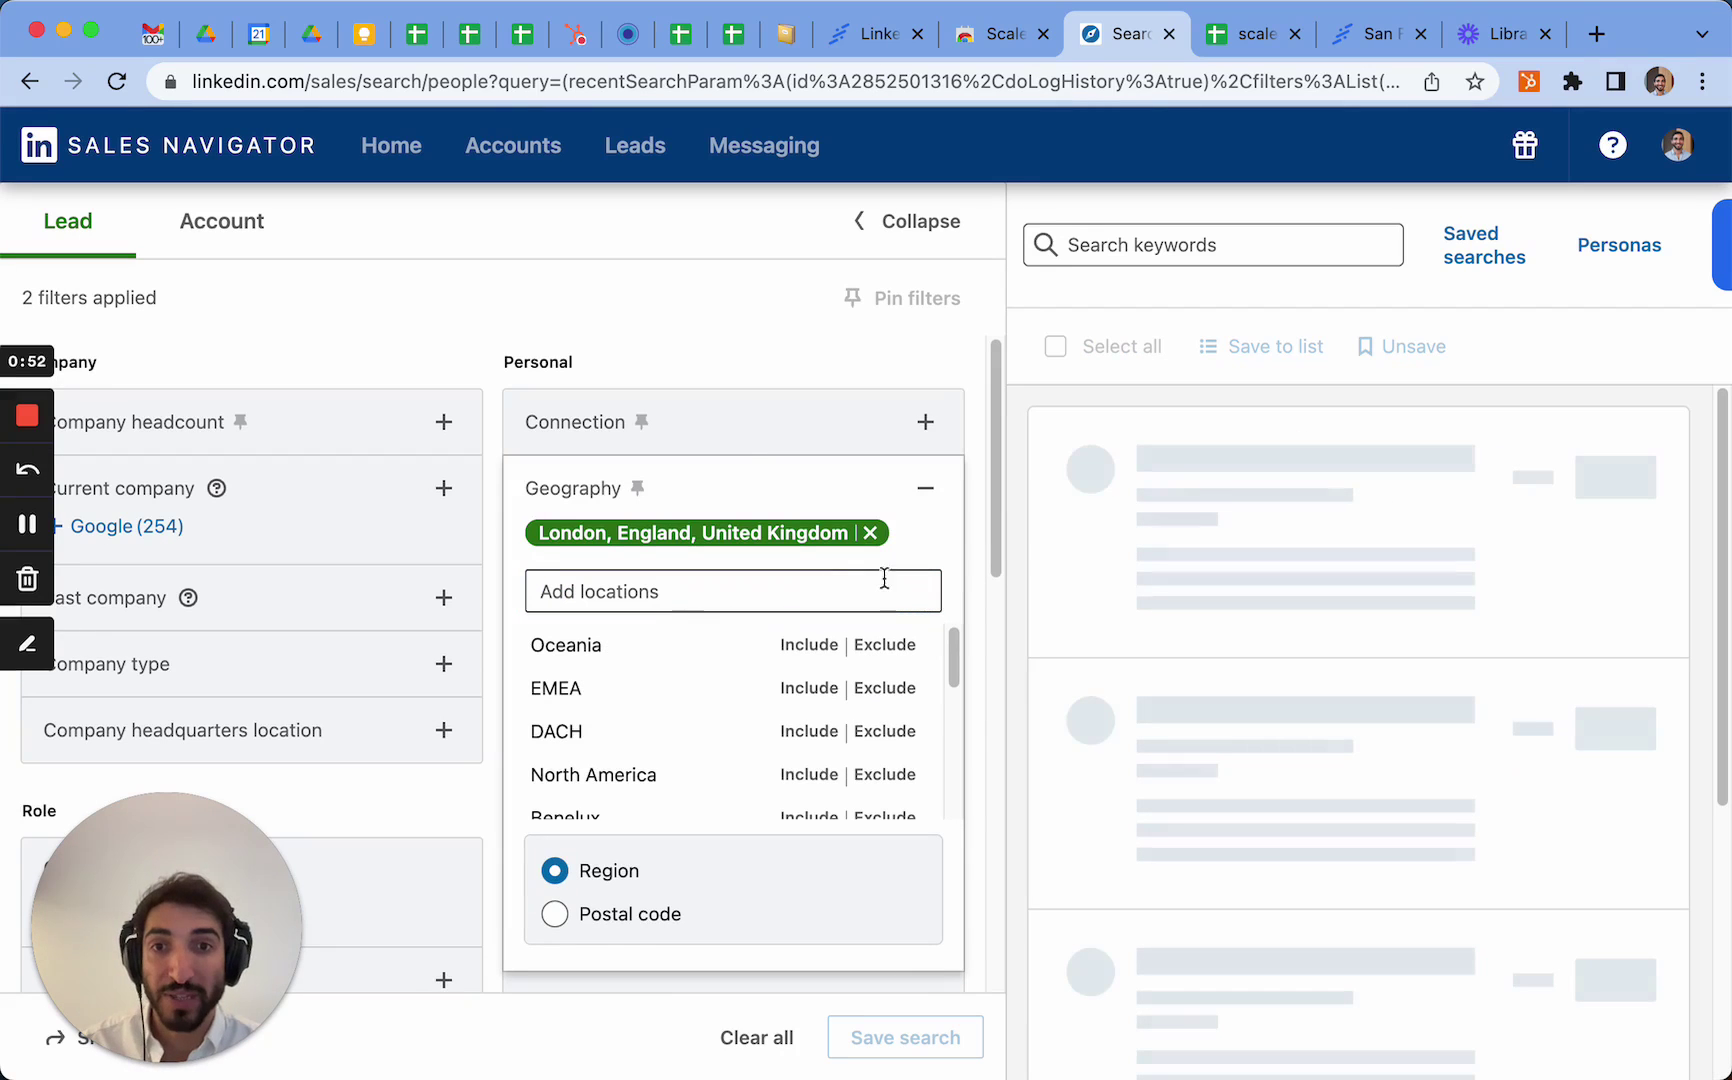
left_click(928, 492)
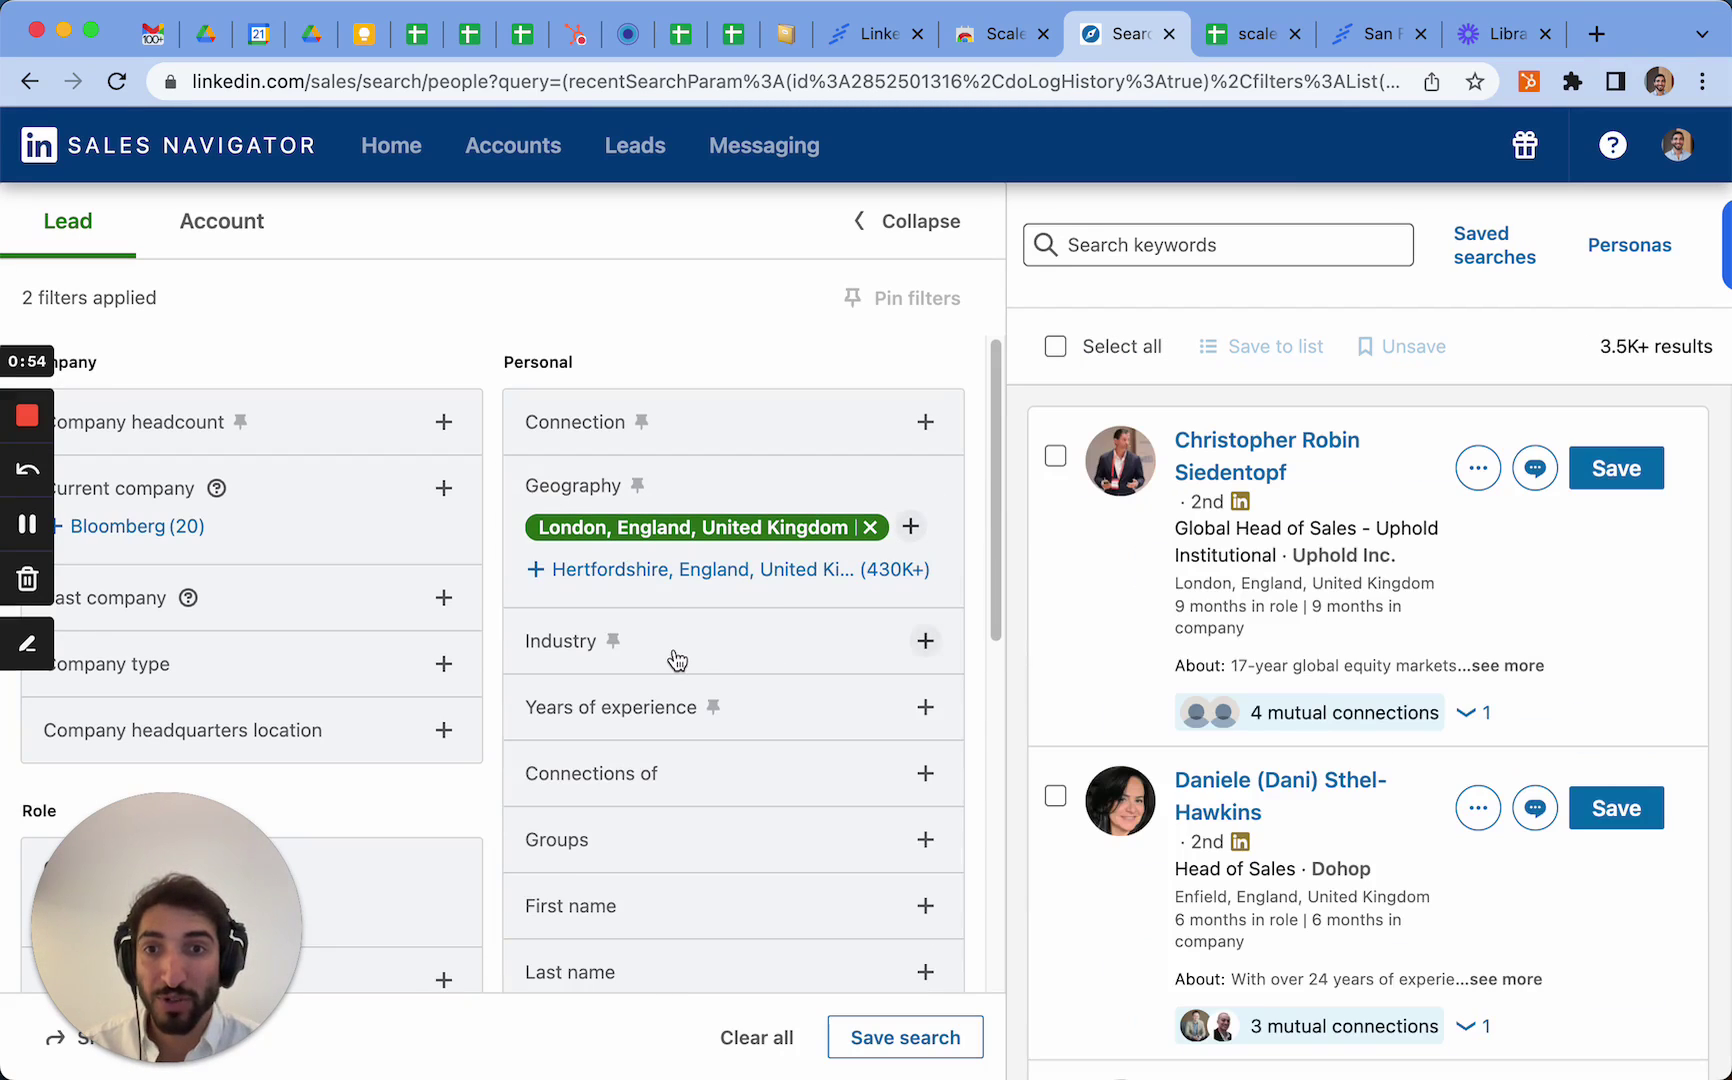
Step: Limit leads to the Financial Services industry and 201-500 employee companies
left_click(678, 648)
left_click(686, 762)
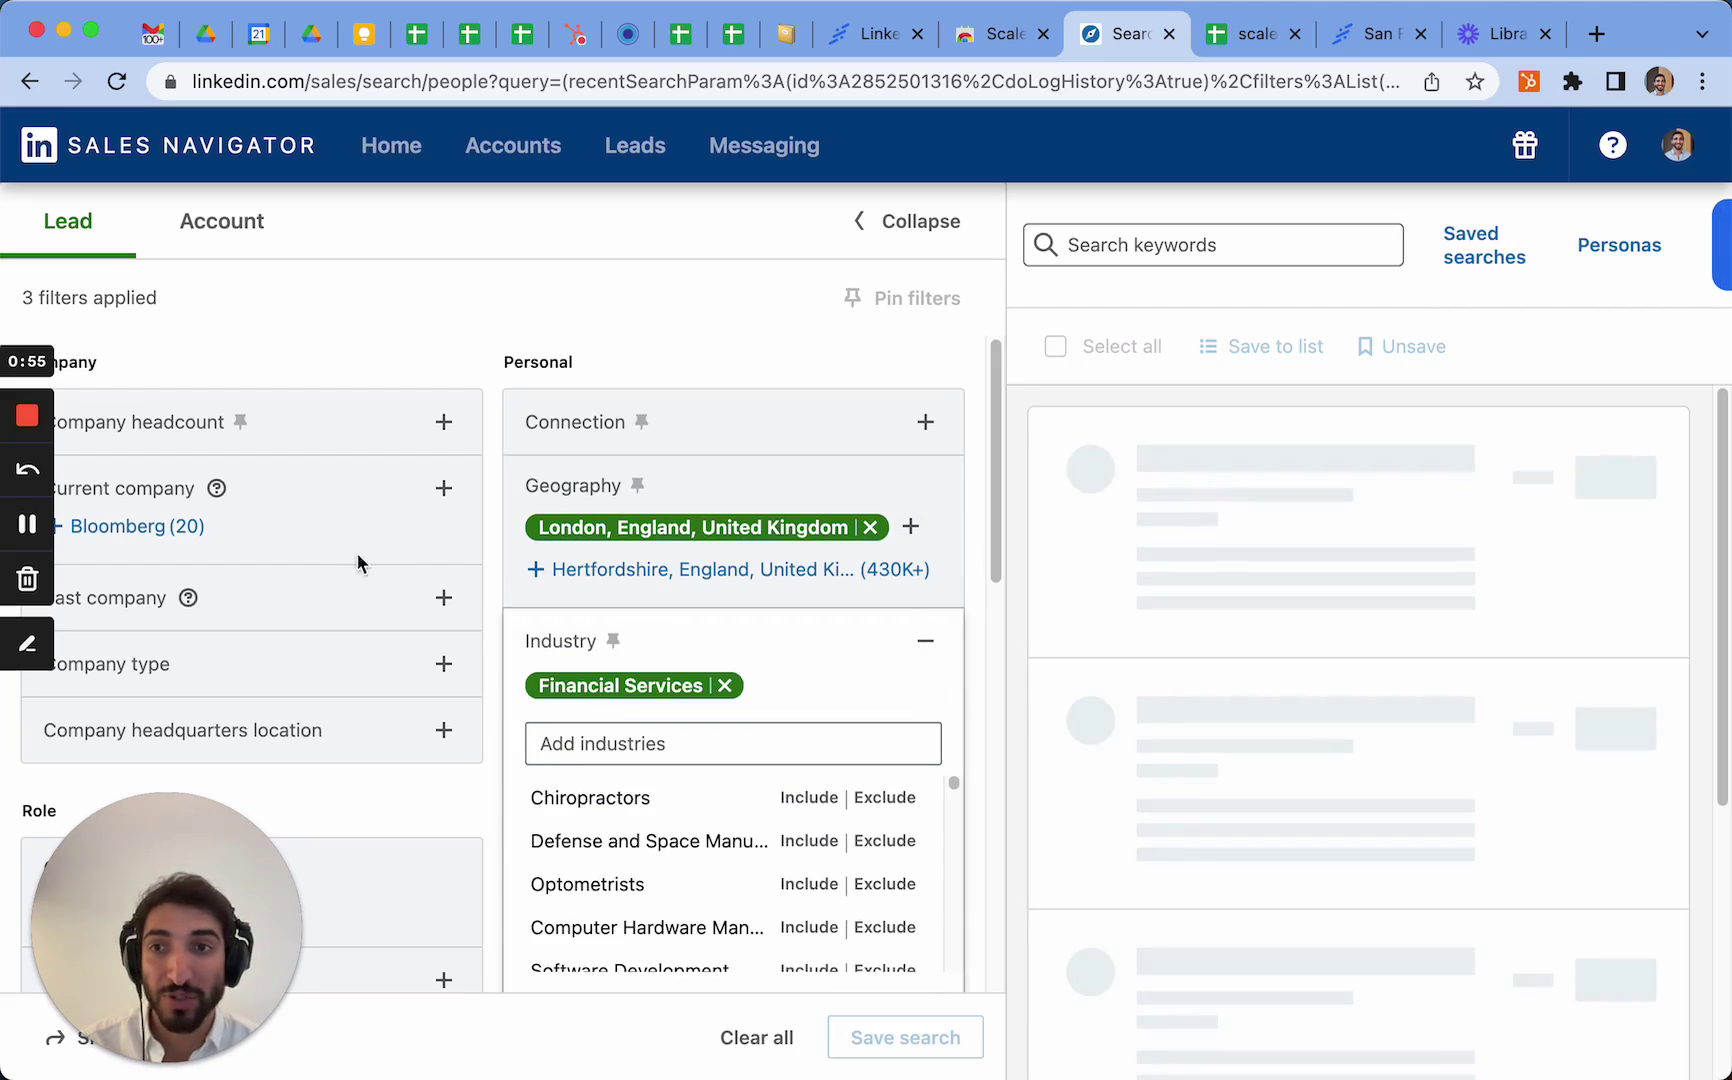
left_click(310, 437)
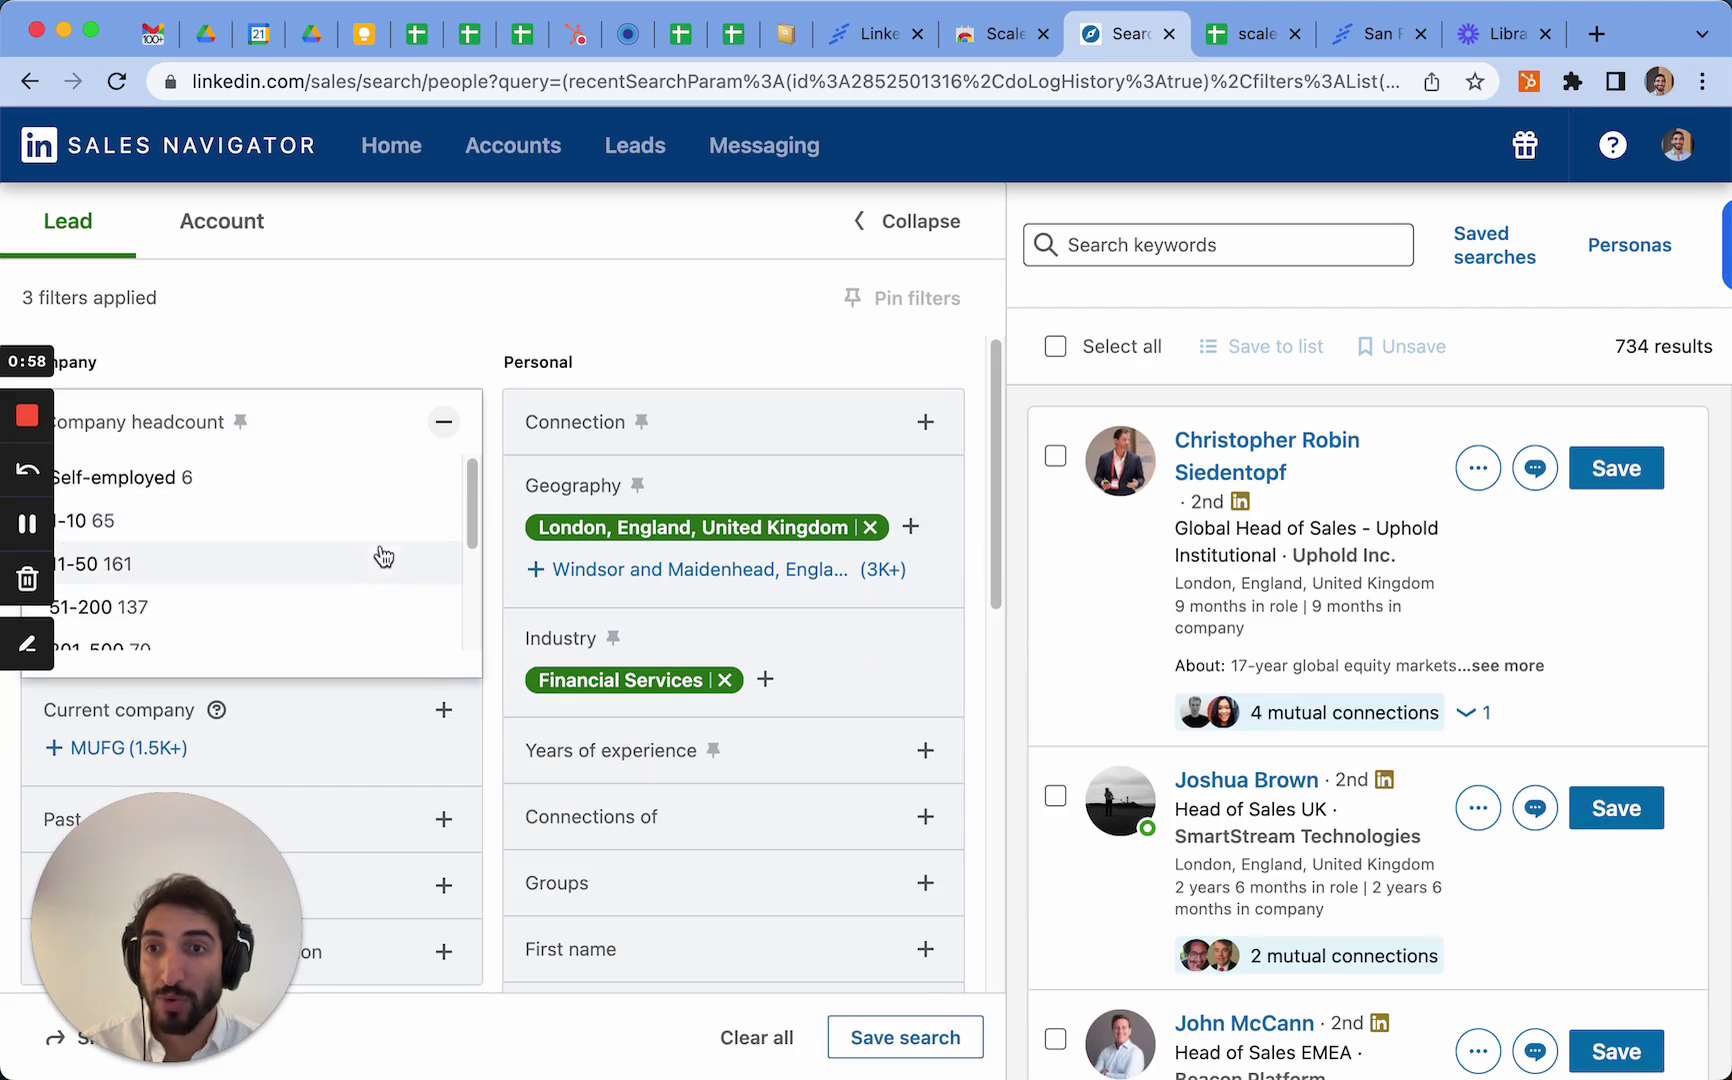
scroll(356, 588, "down", 1)
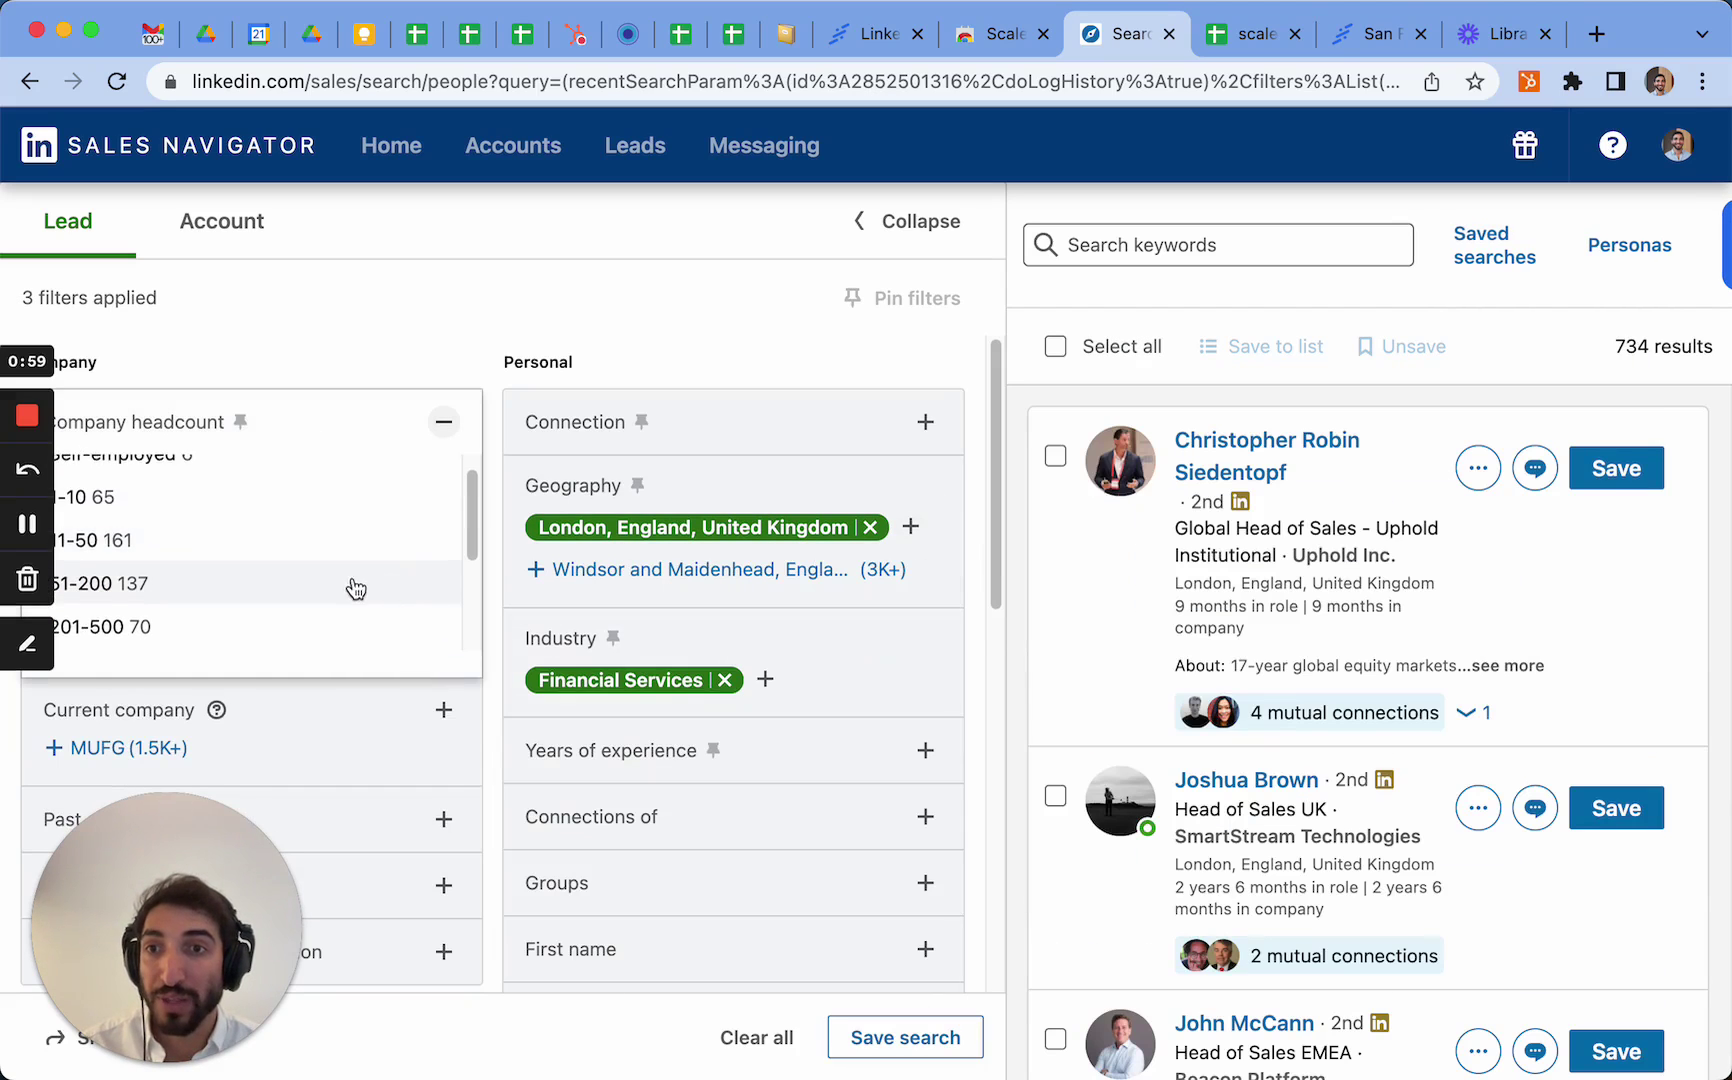
left_click(253, 622)
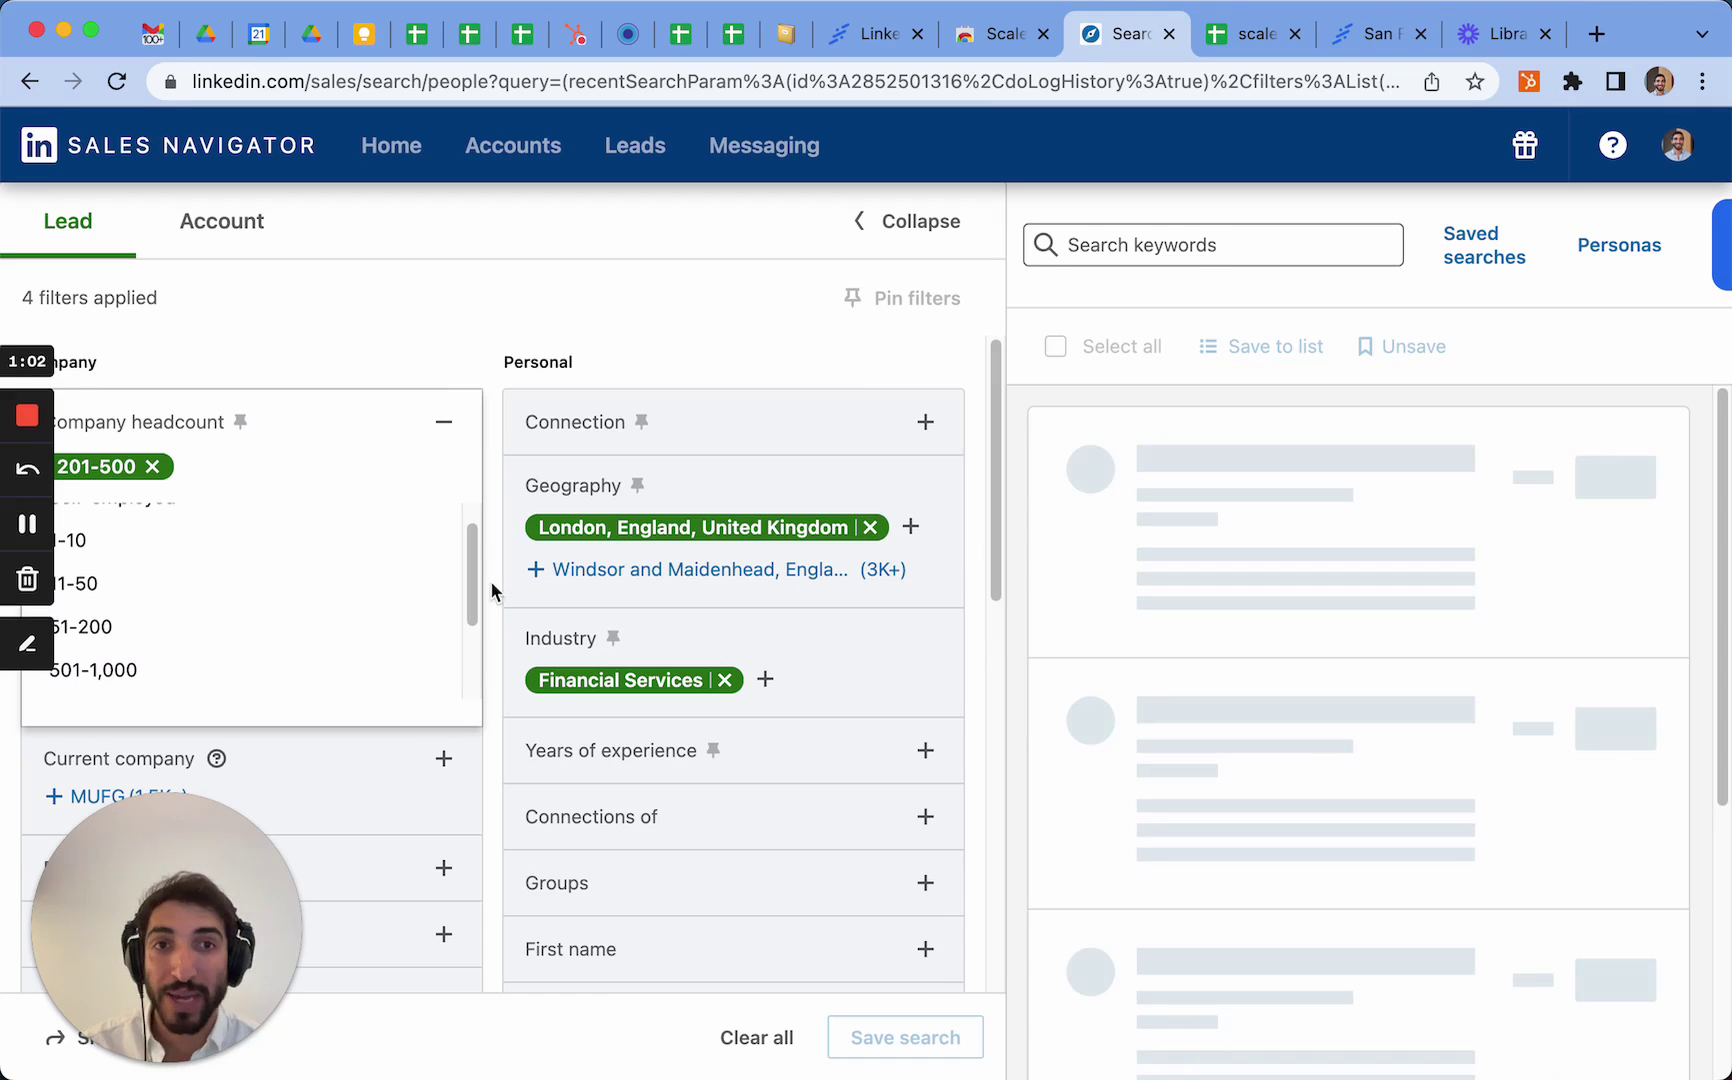
Step: Collapse the filter panel to widen the 70 lead results
left_click(918, 224)
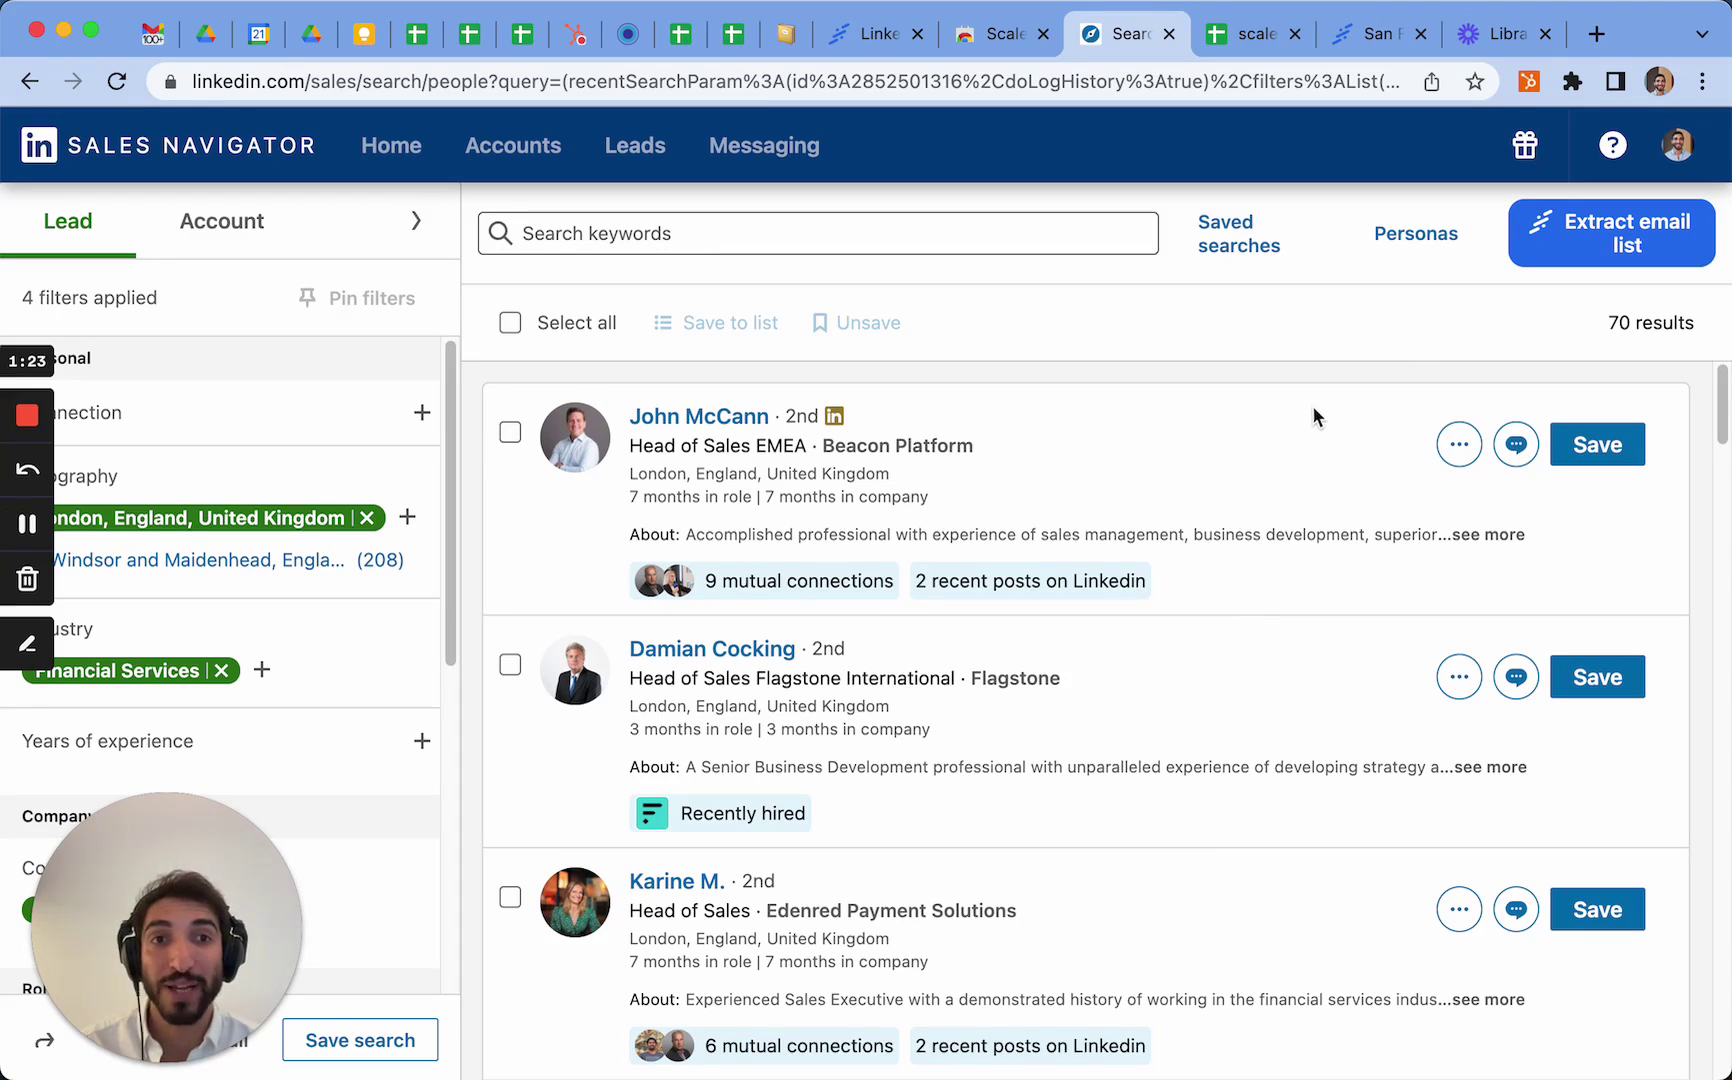
Step: Extract an email list from the results and rename it 'London Test'
left_click(1593, 245)
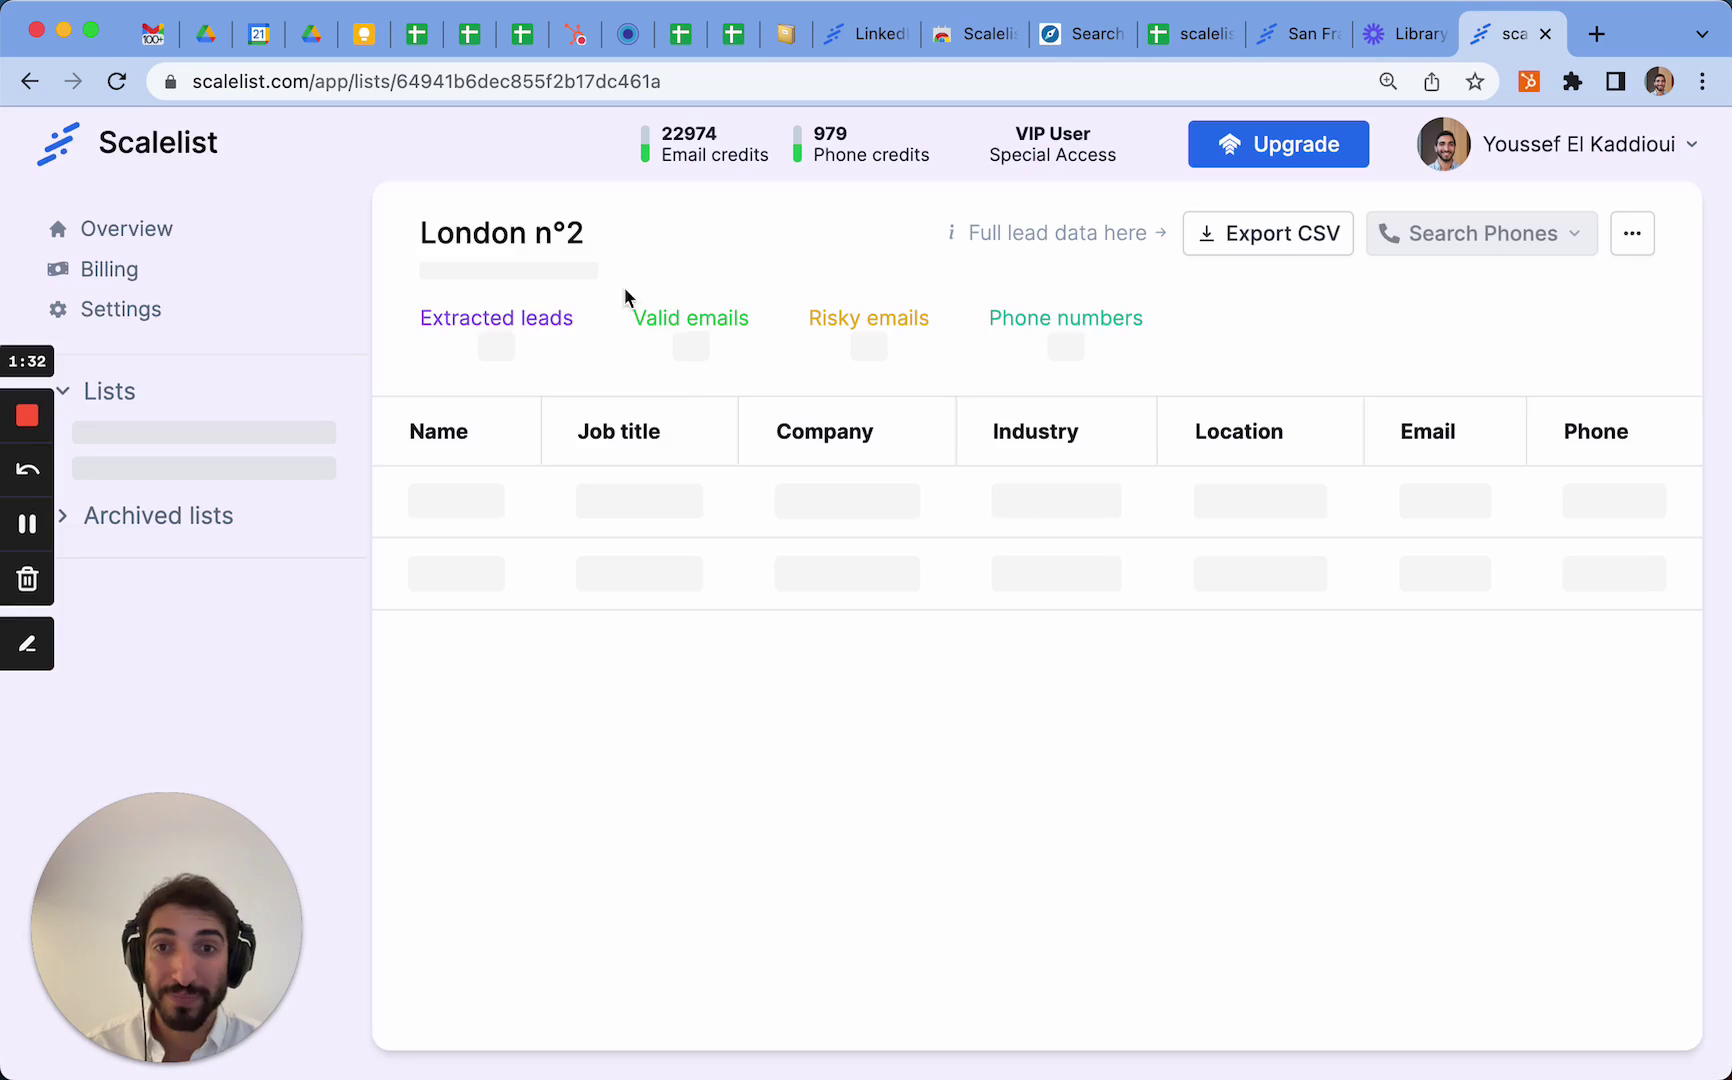
left_click(580, 234)
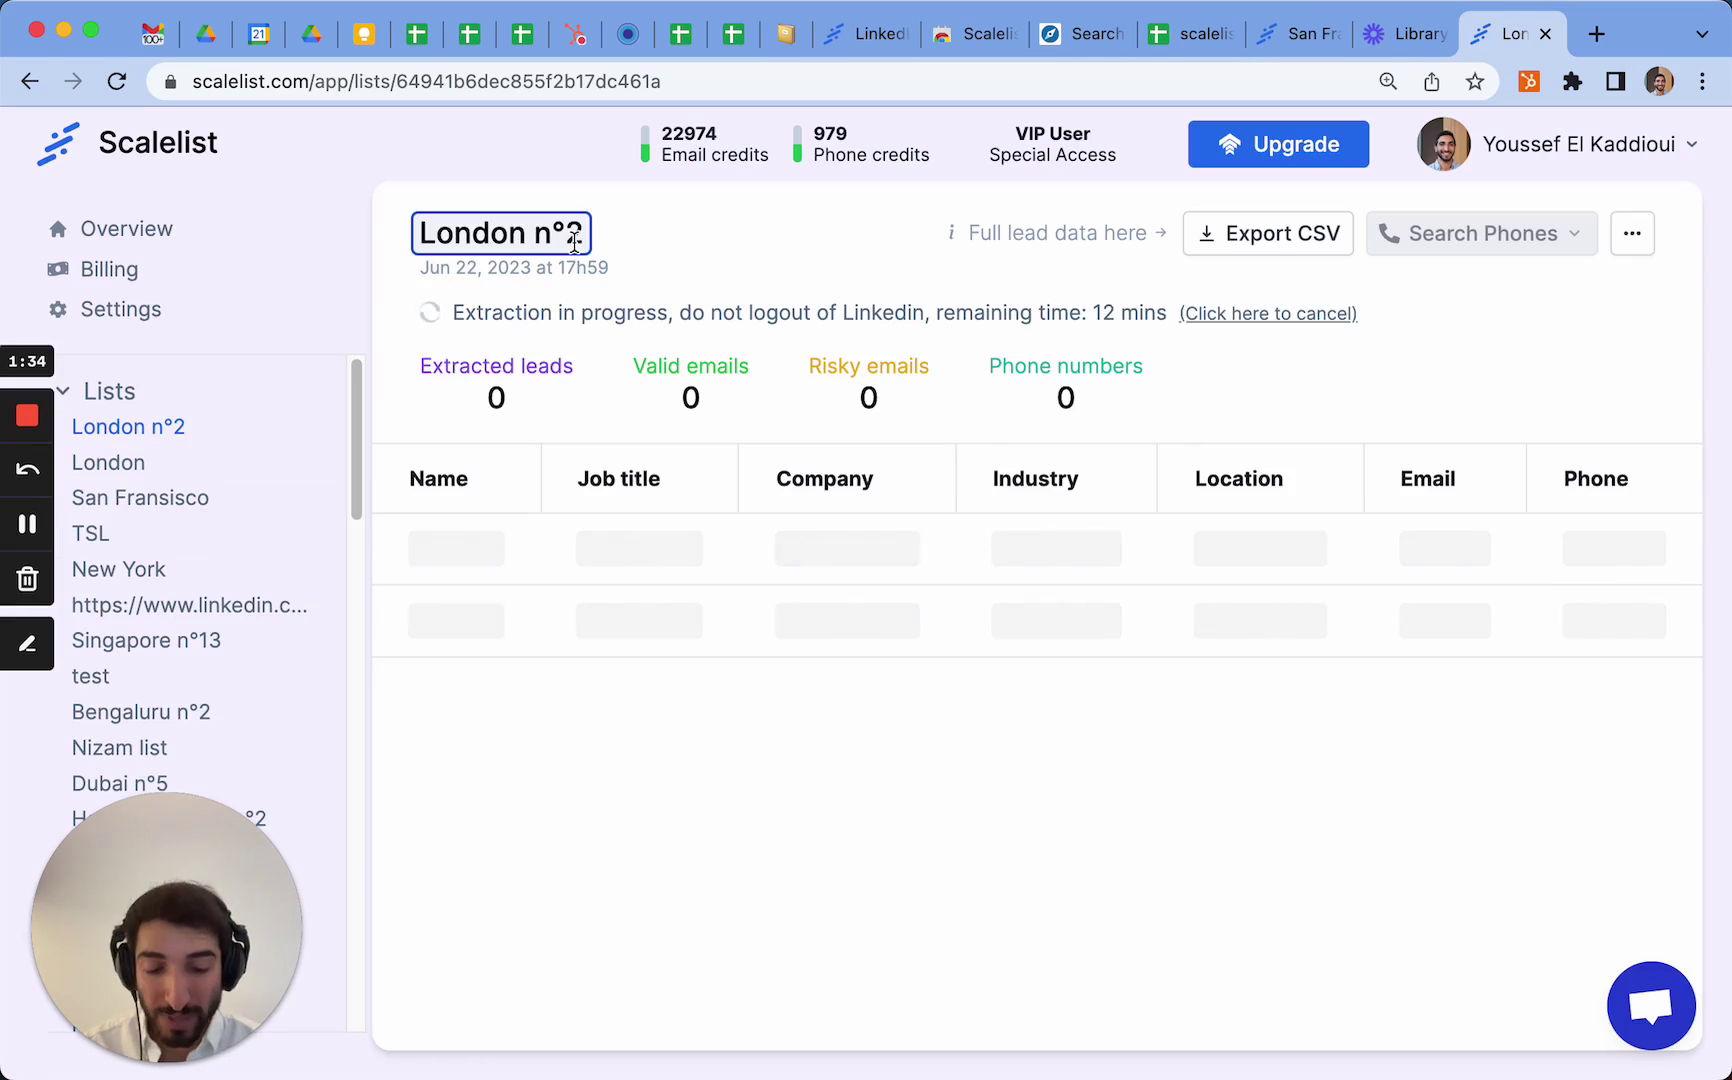
key("BackSpace")
key("BackSpace")
key("BackSpace")
key("BackSpace")
type("Test")
left_click(775, 242)
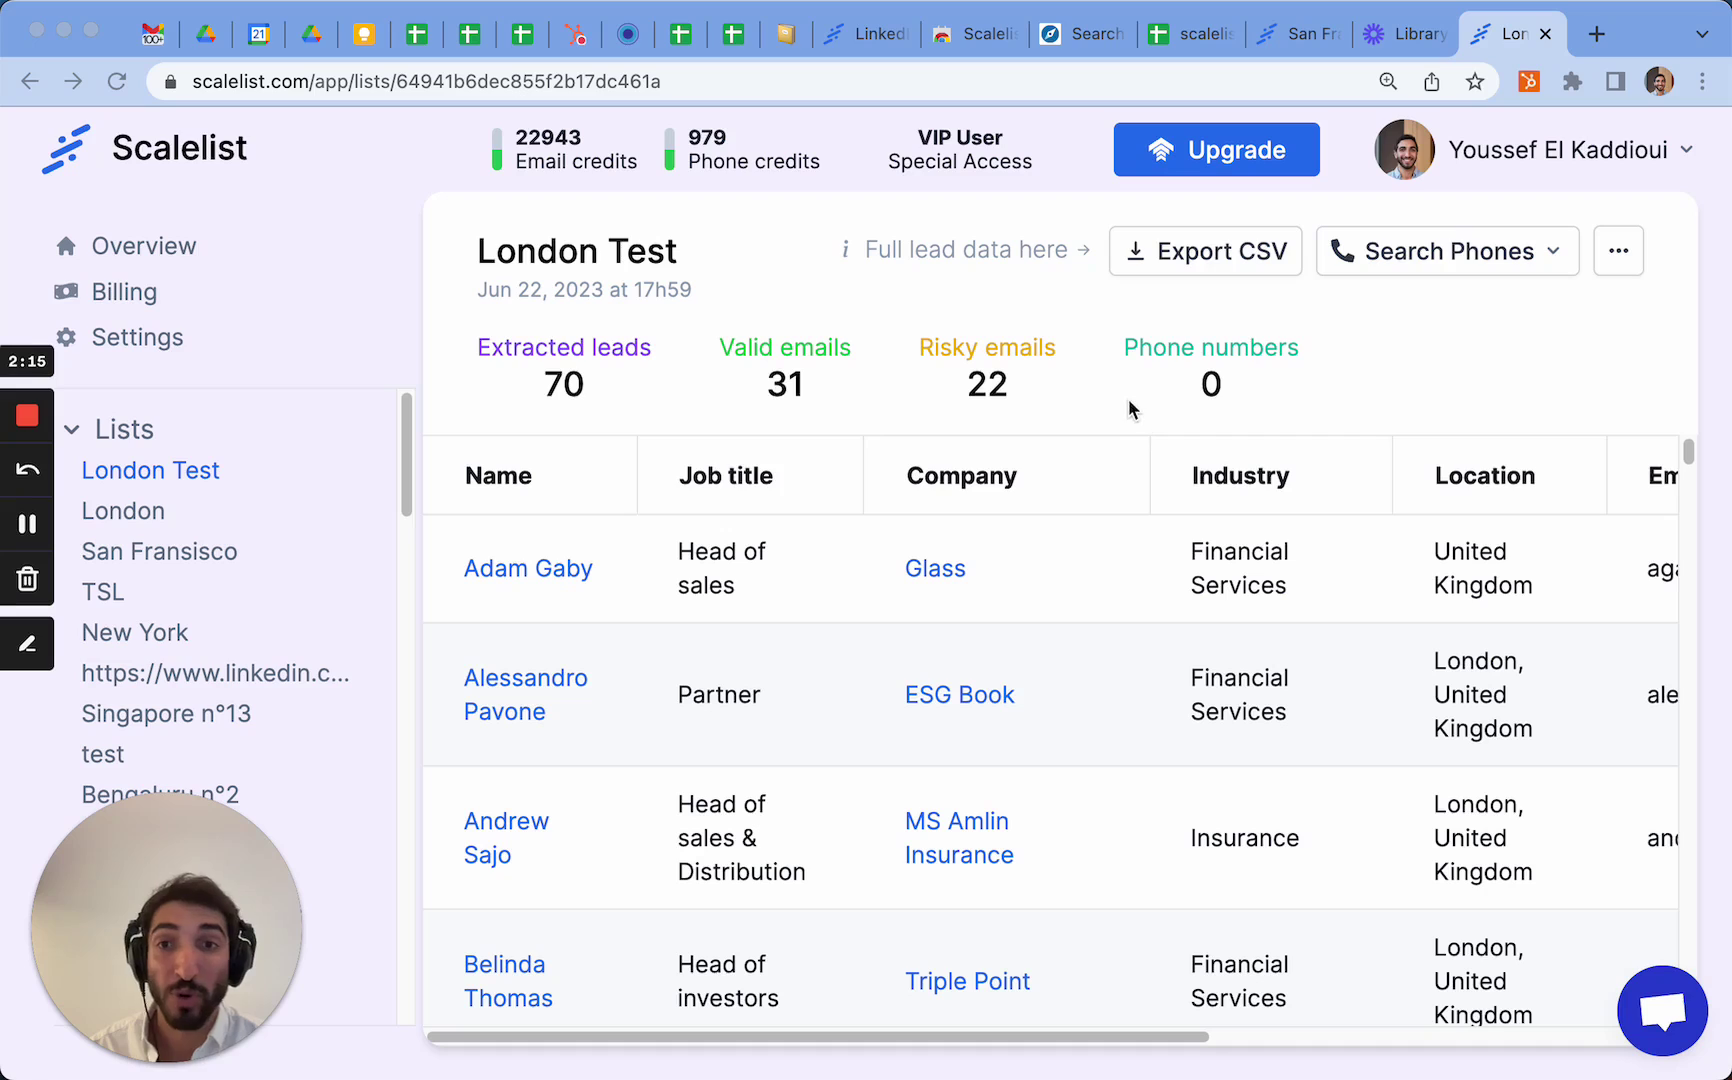
Step: Run a phone number search on all leads in the London Test list
left_click(1522, 258)
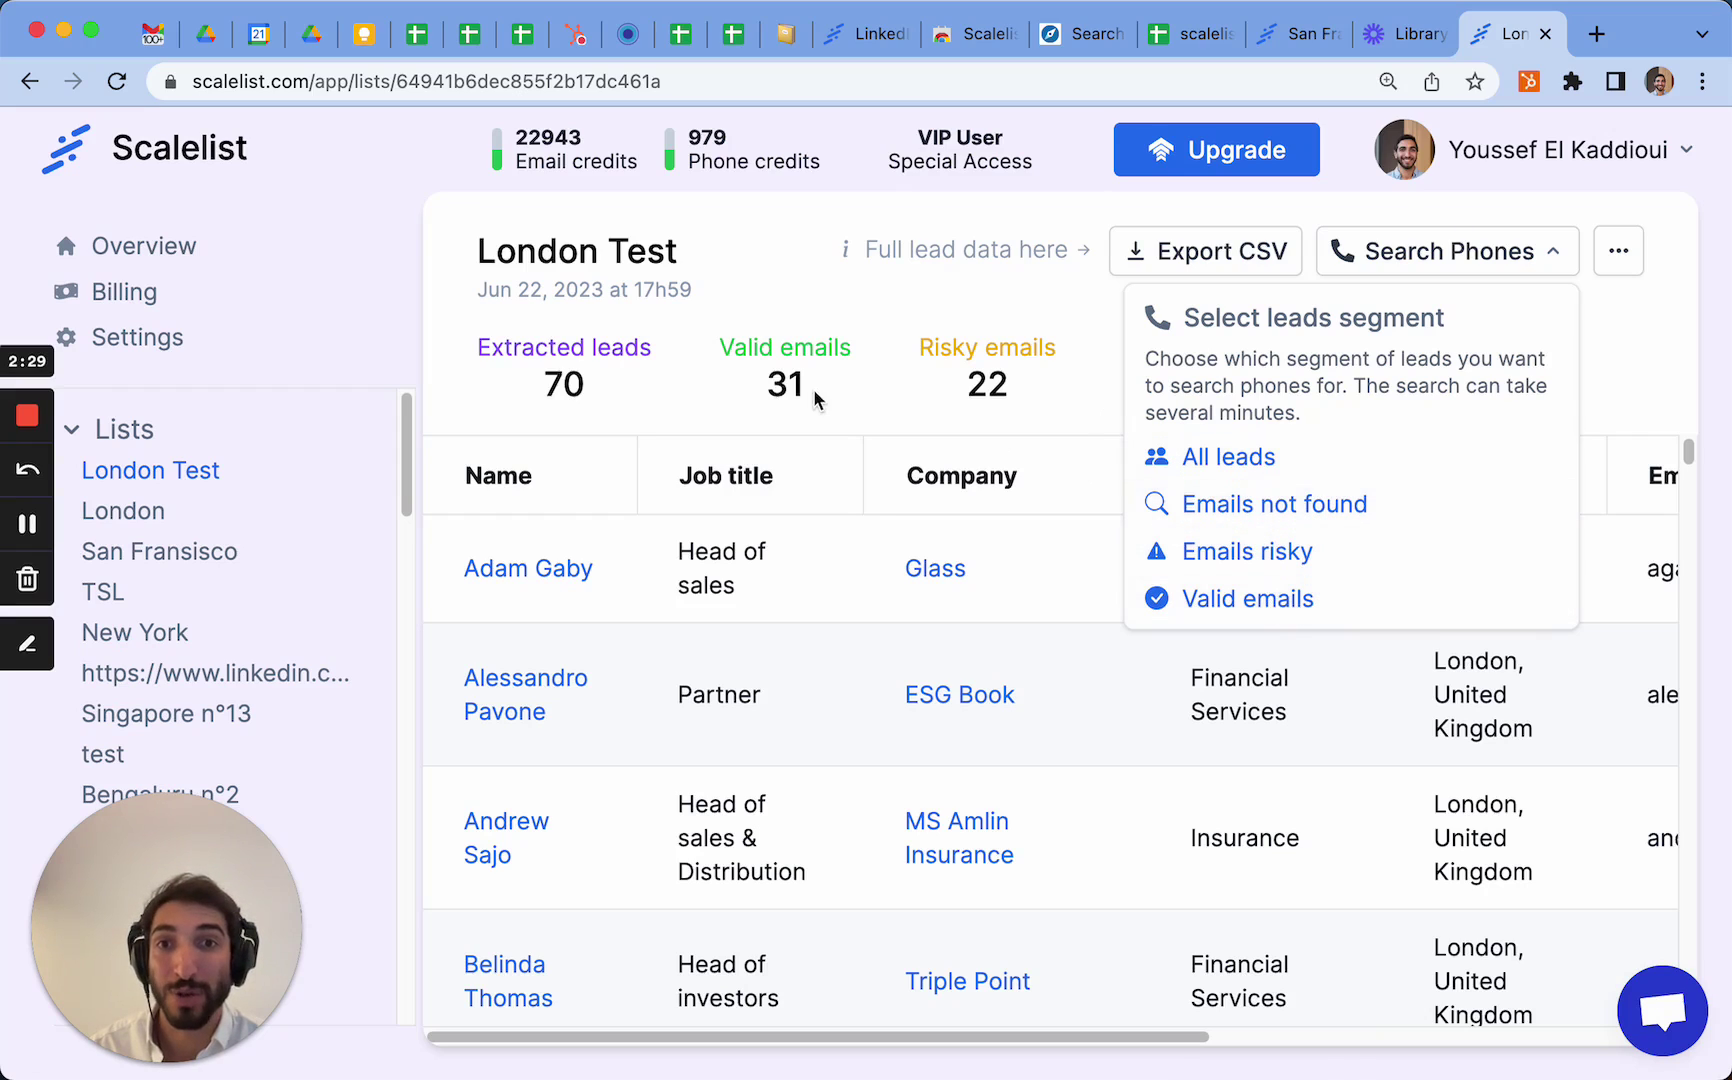
left_click(1366, 468)
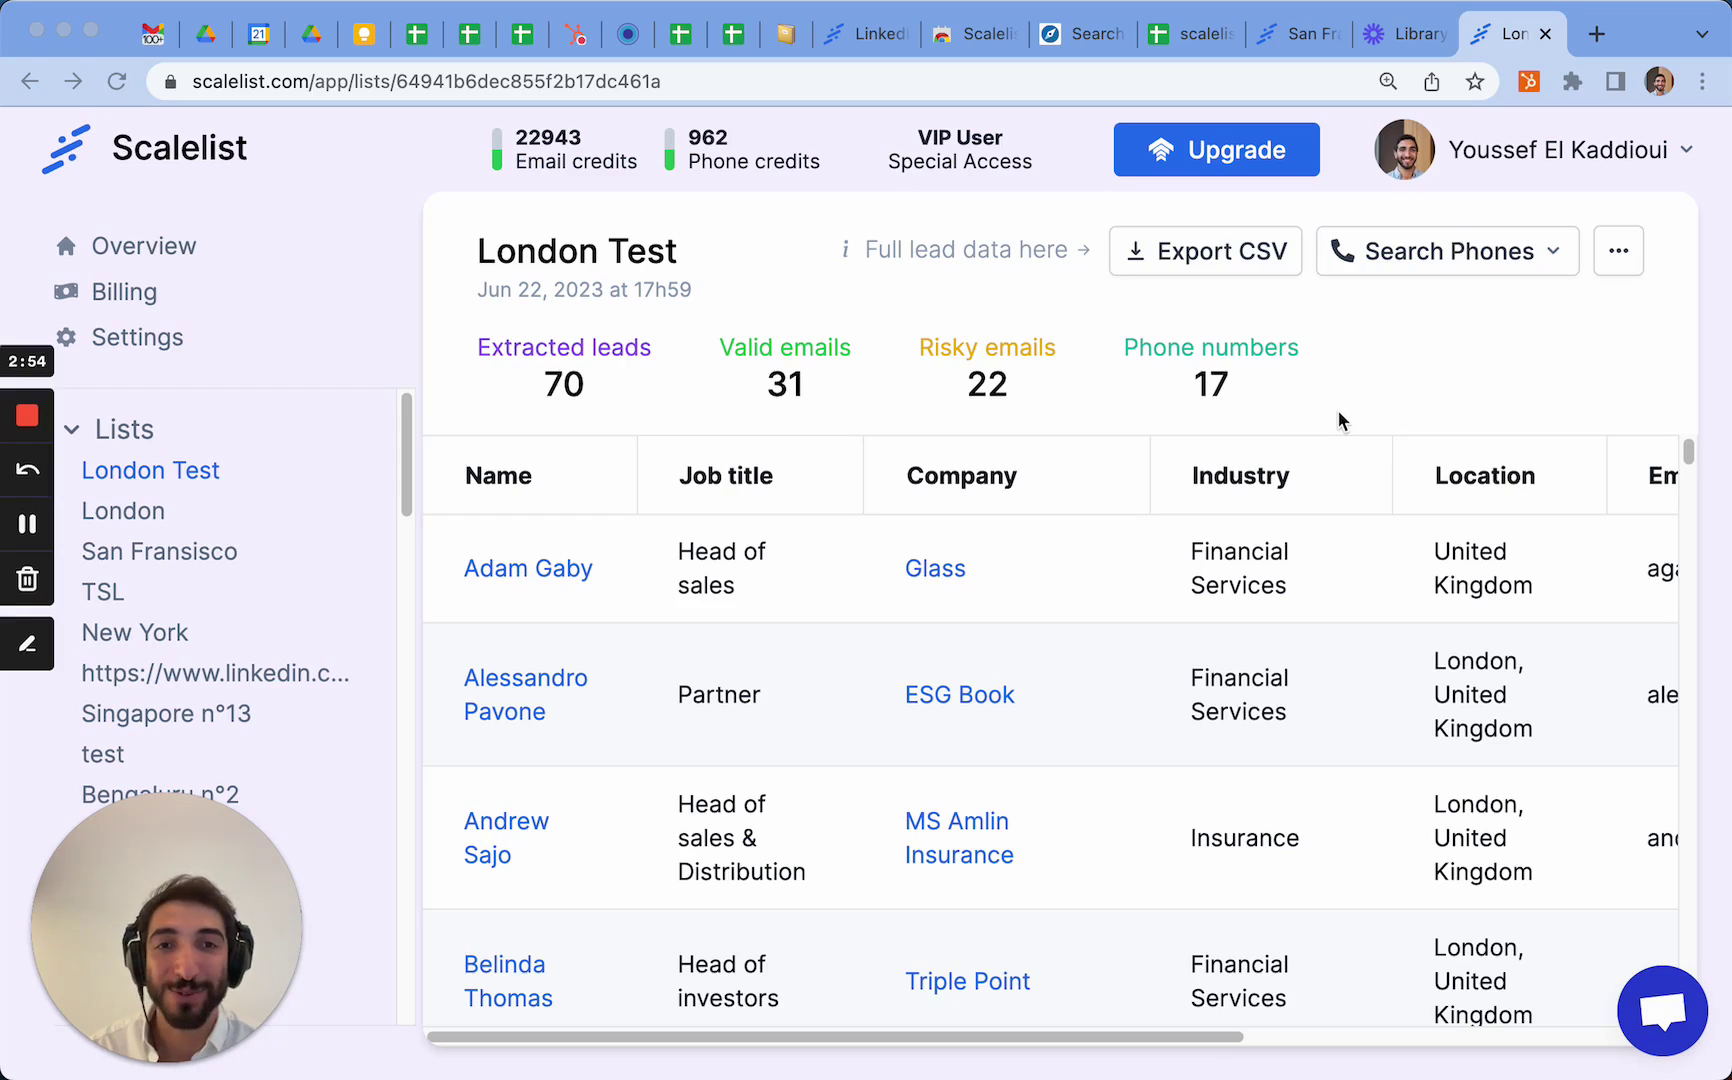
Step: Export the London Test leads as a CSV file
left_click(1204, 260)
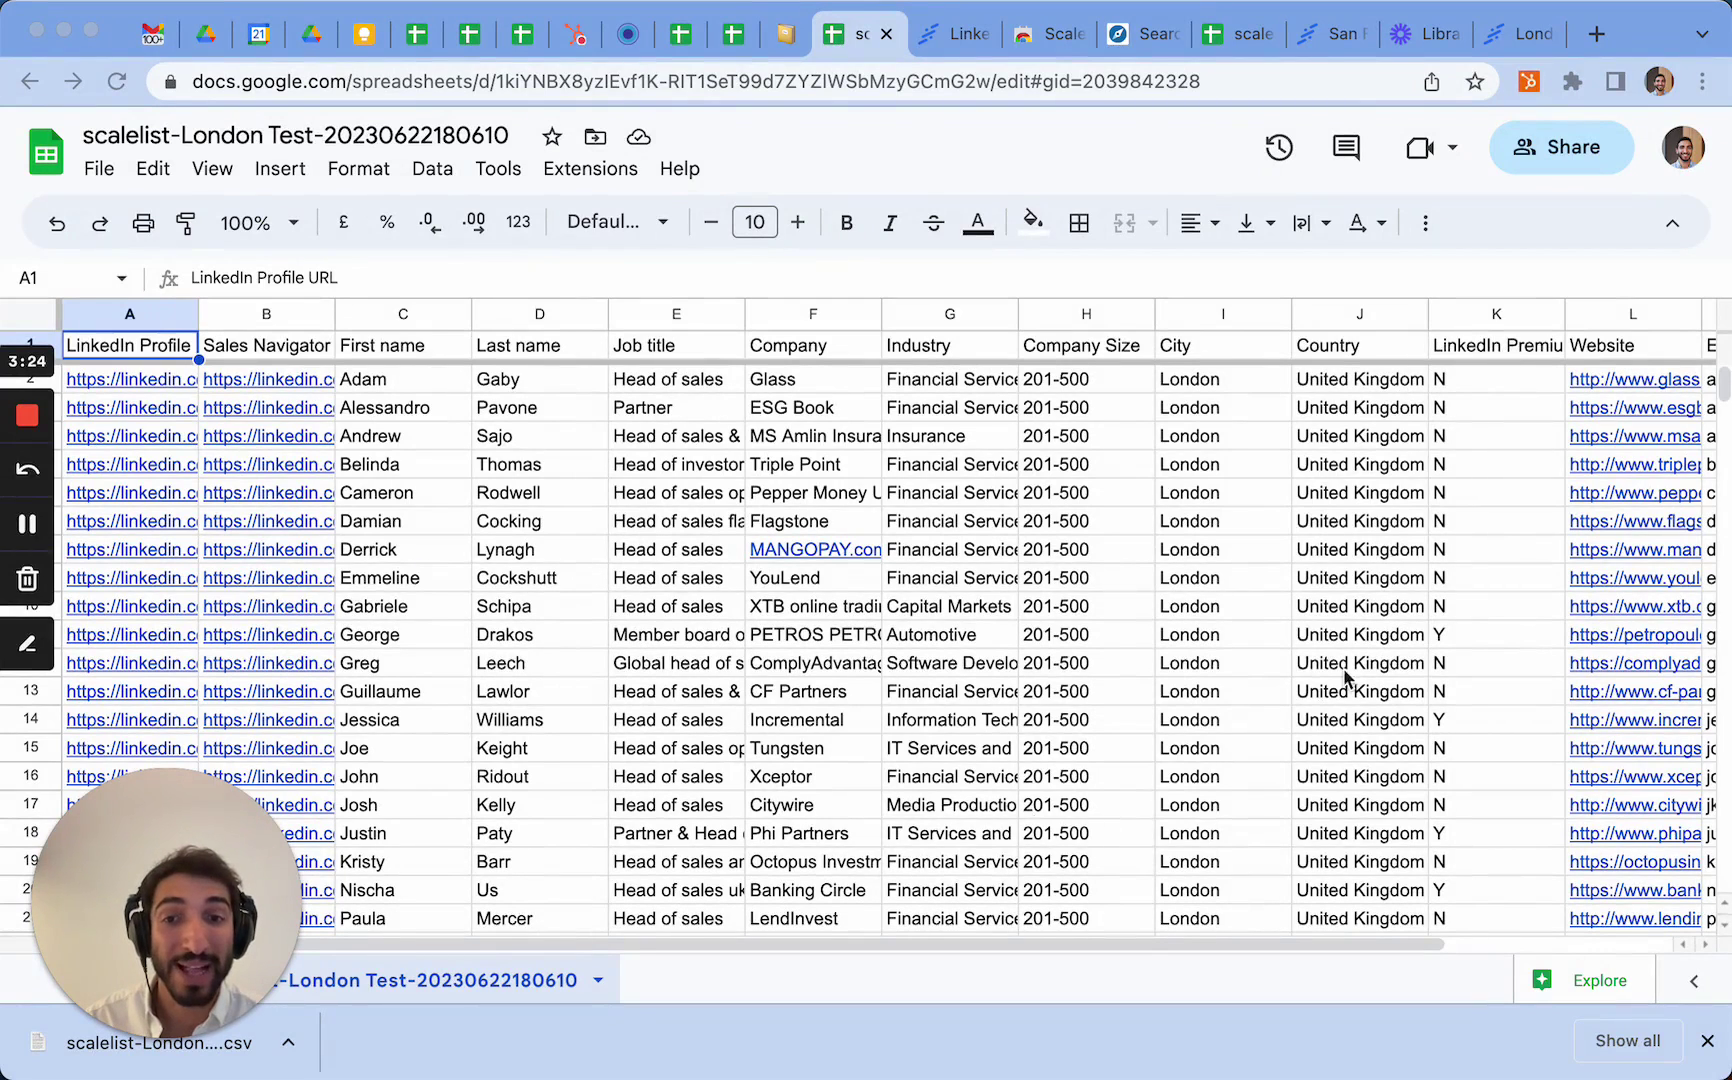
left_click_drag(966, 939, 1415, 900)
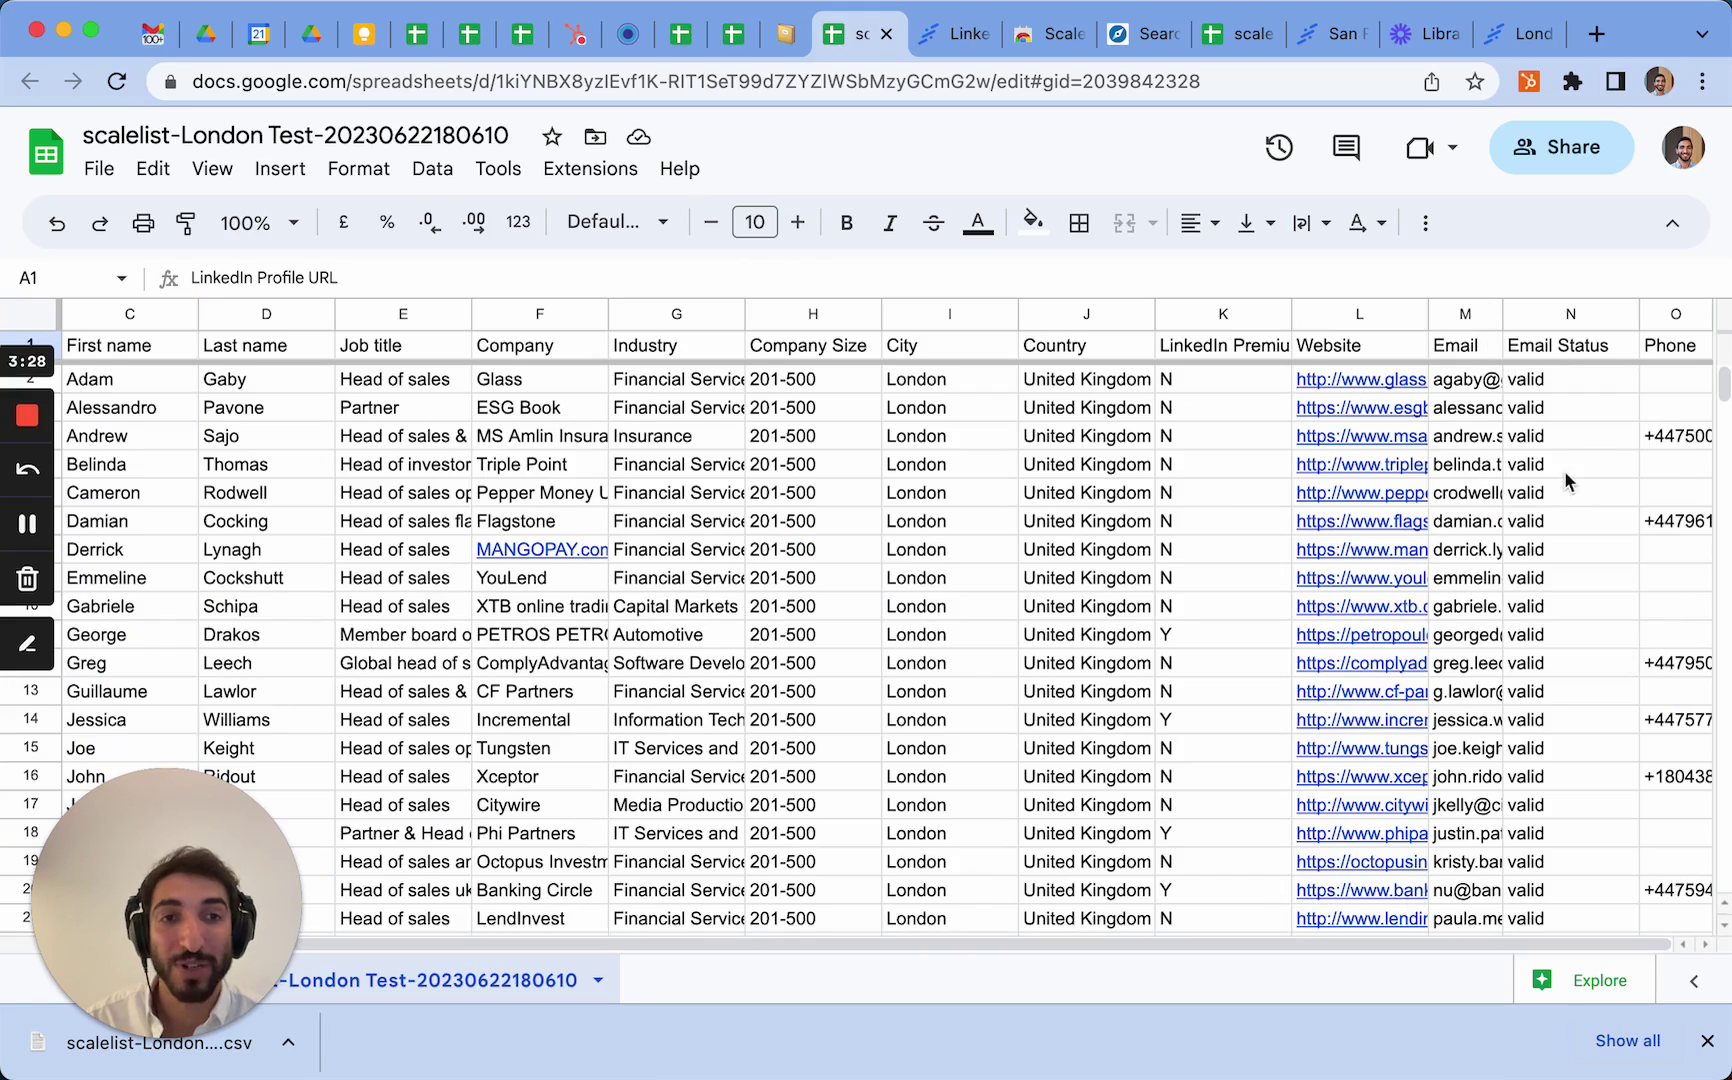
scroll(1557, 462, "down", 5)
scroll(1557, 462, "down", 4)
scroll(1554, 495, "down", 3)
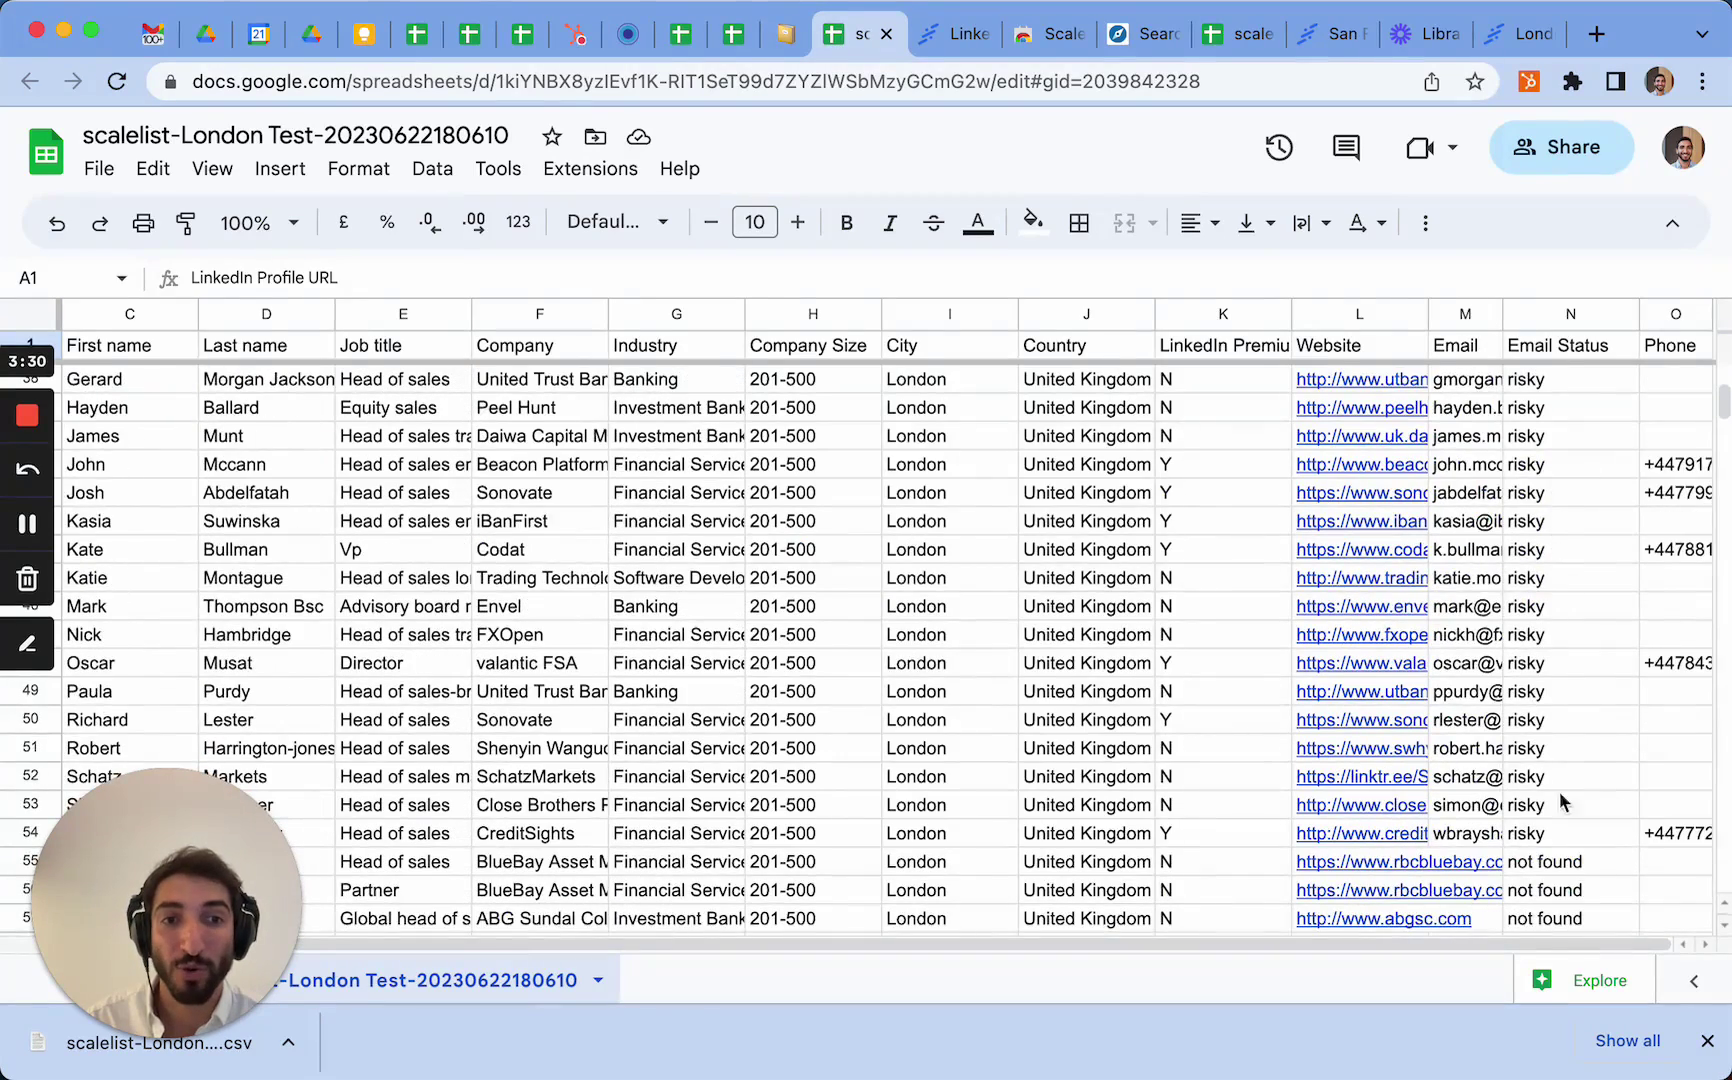
scroll(1566, 843, "up", 12)
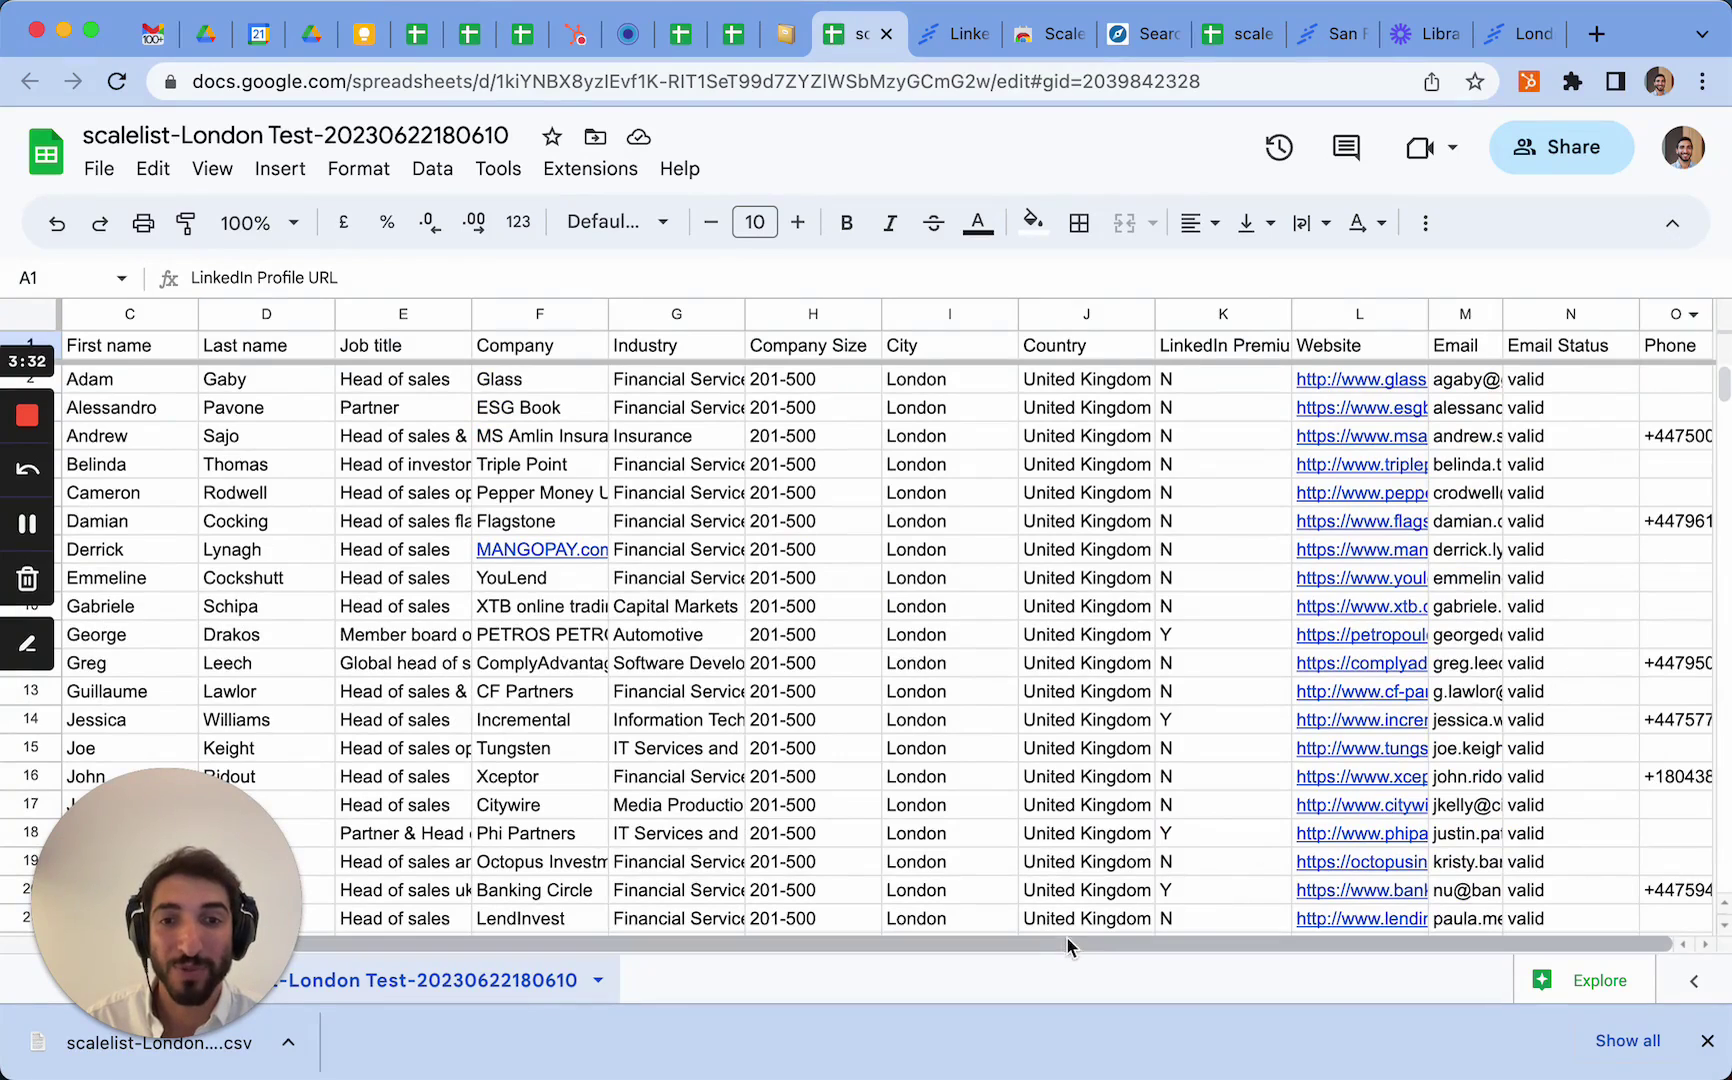
left_click_drag(1070, 944, 875, 944)
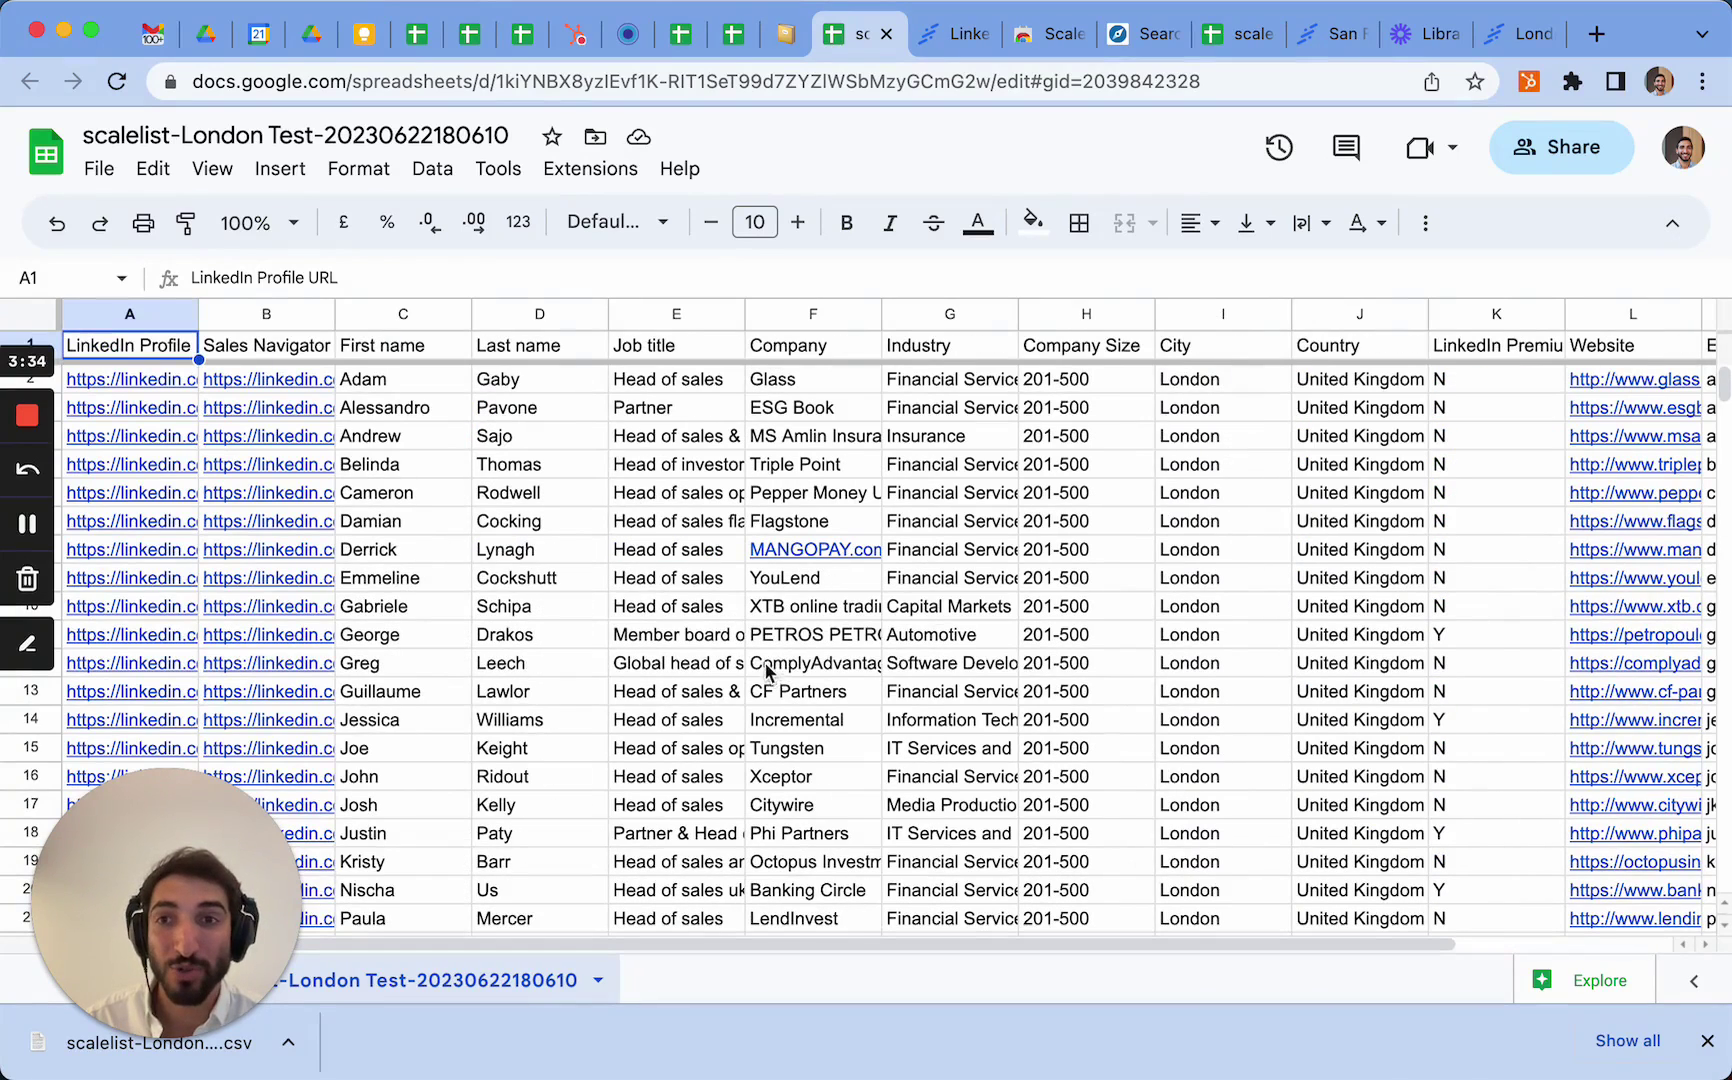